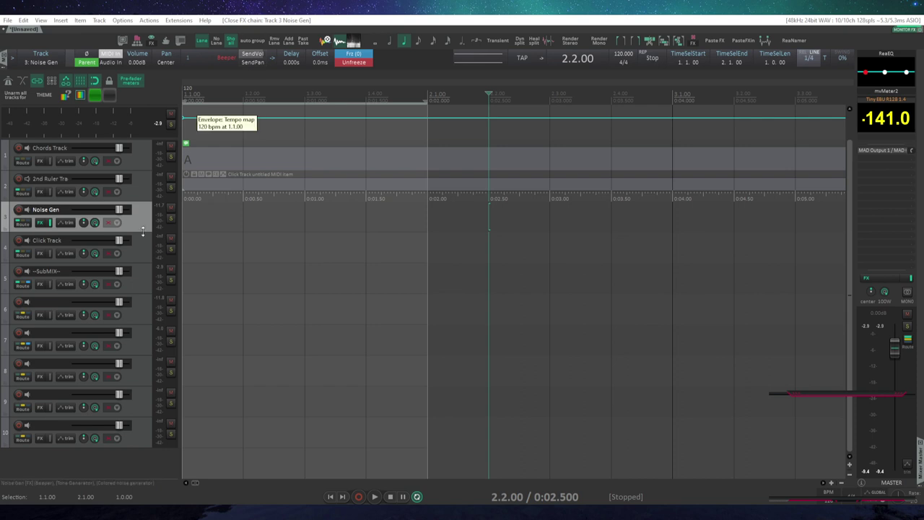
Name track 6 "Kick" and track 7 "Bass".
{"action": "left_click", "coordinate": [56, 303]}
{"action": "double_click", "coordinate": [55, 303]}
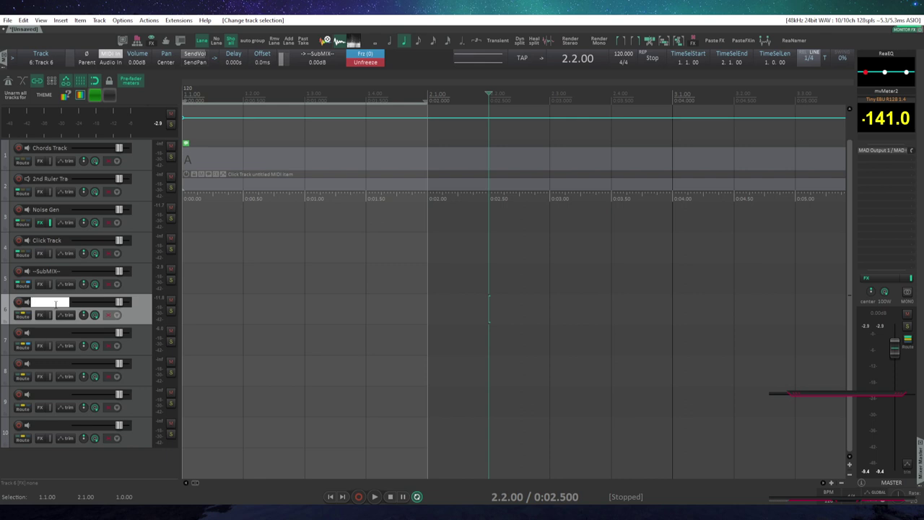
{"action": "type", "text": "Kick"}
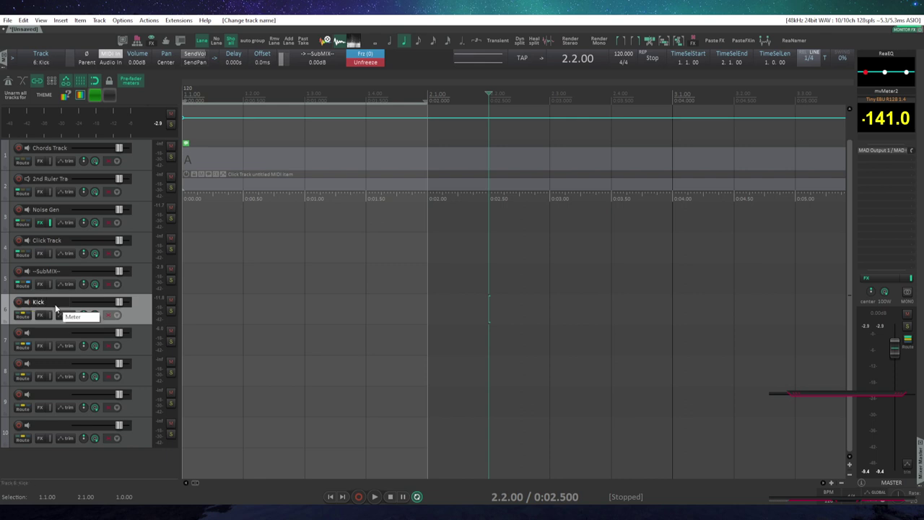
{"action": "double_click", "coordinate": [47, 331]}
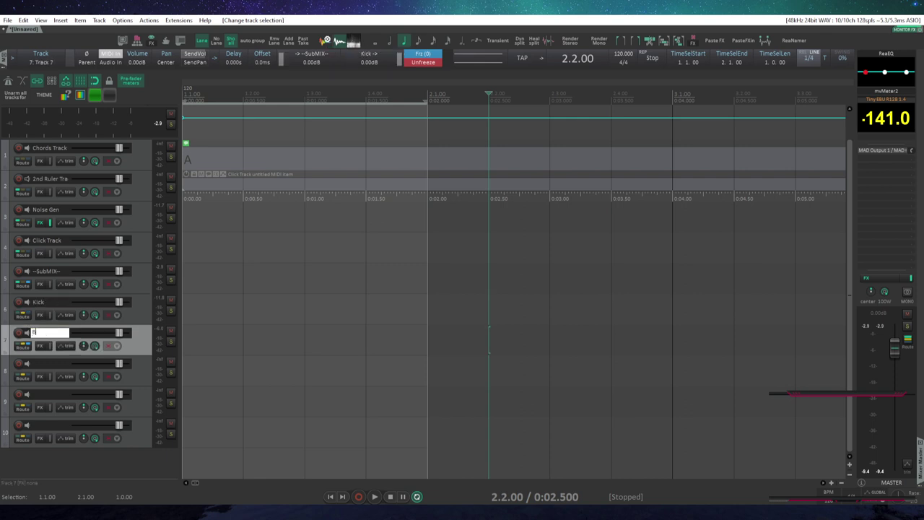
{"action": "key", "text": "Return"}
{"action": "left_click", "coordinate": [146, 309]}
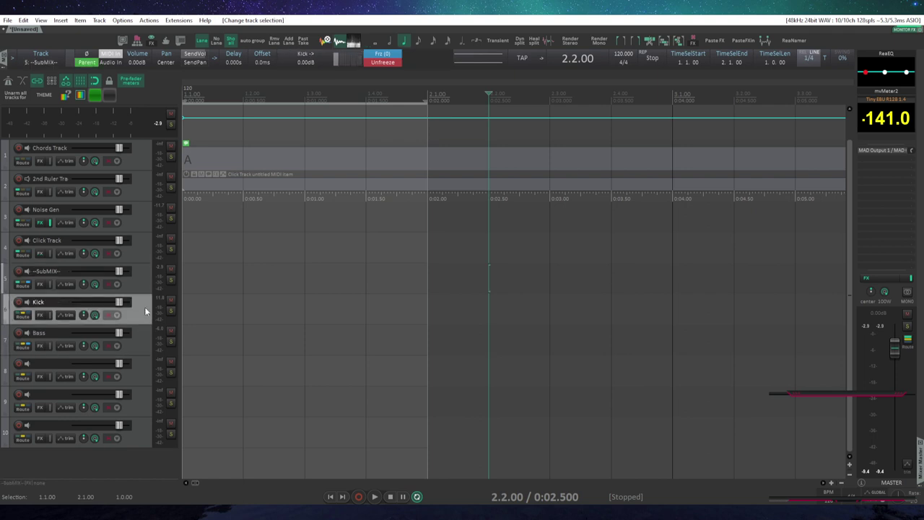
{"action": "left_click", "coordinate": [146, 330]}
{"action": "left_click", "coordinate": [144, 309]}
{"action": "left_click", "coordinate": [145, 335]}
{"action": "left_click", "coordinate": [143, 307]}
{"action": "left_click", "coordinate": [146, 345]}
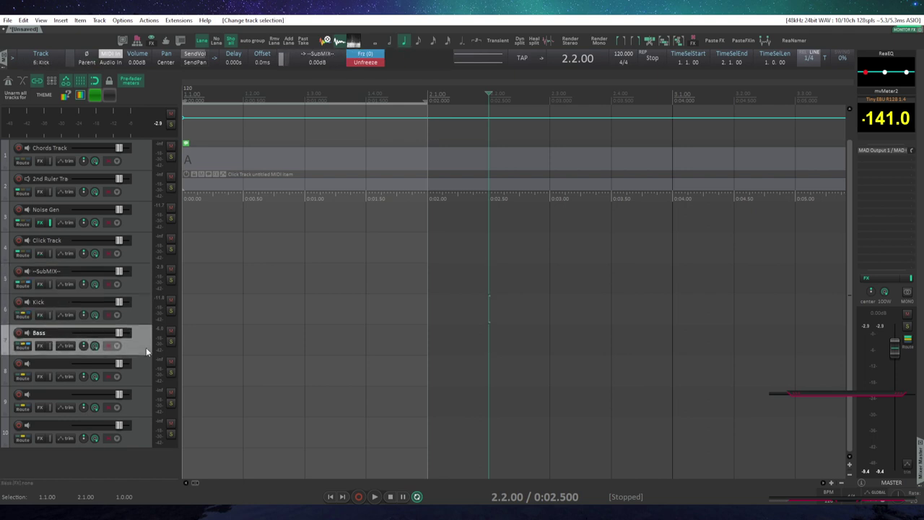
{"action": "left_click", "coordinate": [143, 306]}
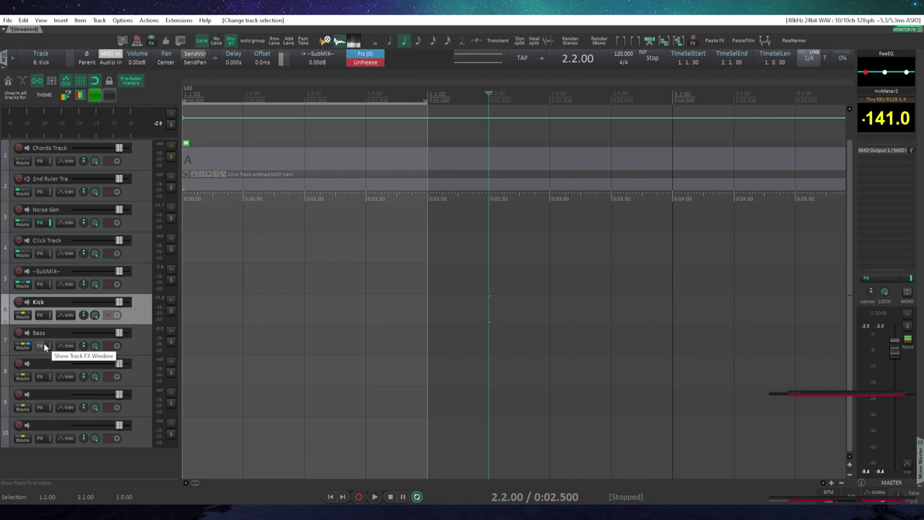
Enable the master sends of the Bass and Kick tracks and delete the Bass track's send to --SubMIX--.
{"action": "left_click", "coordinate": [24, 347], "text": "alt"}
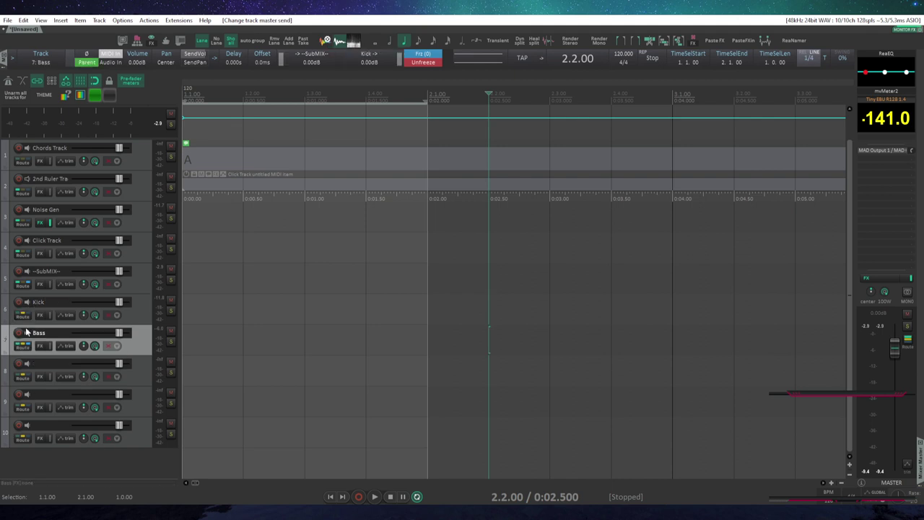
{"action": "left_click", "coordinate": [25, 316], "text": "alt"}
{"action": "left_click", "coordinate": [23, 345]}
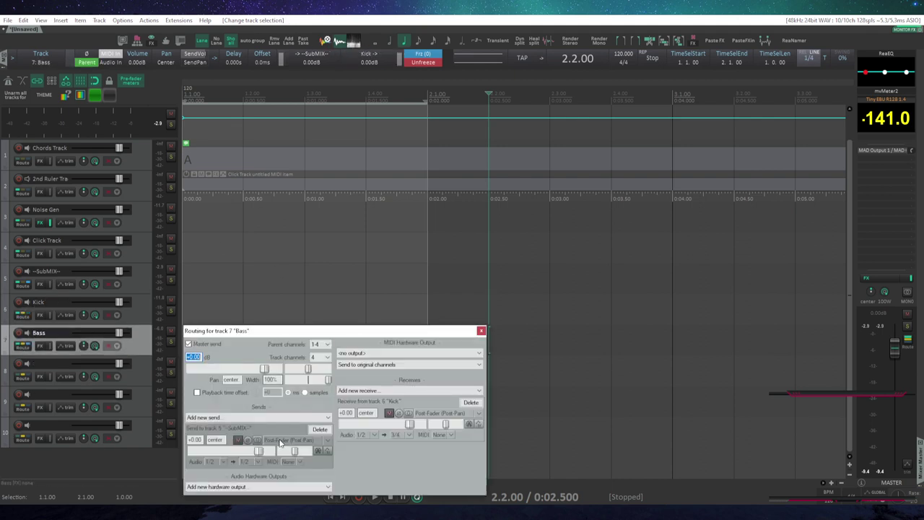
{"action": "left_click", "coordinate": [320, 430]}
{"action": "left_click", "coordinate": [481, 330]}
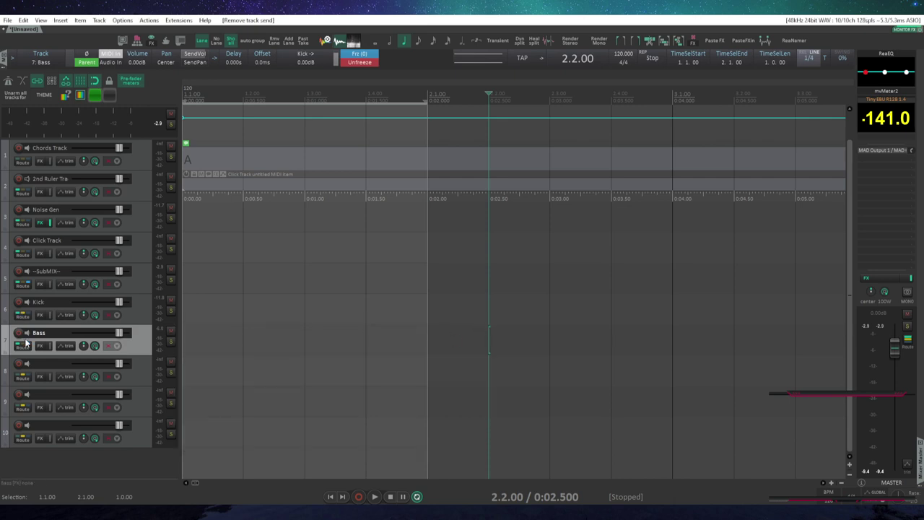
Disable the master sends of the Bass and Kick tracks and check both tracks' routing.
{"action": "left_click", "coordinate": [34, 347]}
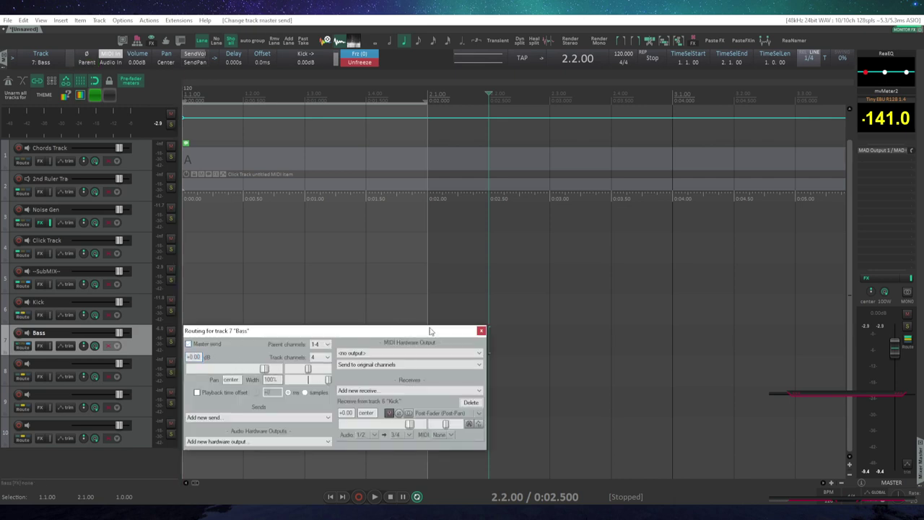
{"action": "left_click", "coordinate": [481, 329]}
{"action": "left_click", "coordinate": [139, 285]}
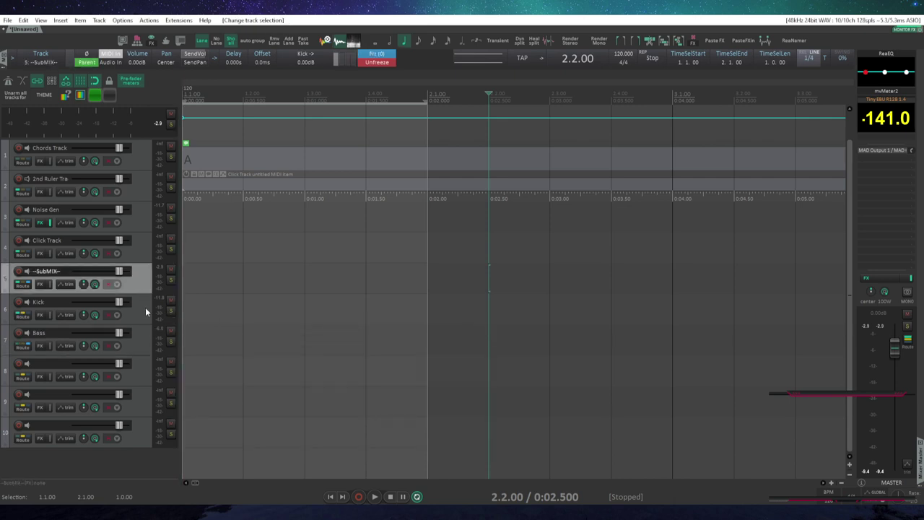
{"action": "left_click", "coordinate": [145, 307]}
{"action": "left_click", "coordinate": [23, 315]}
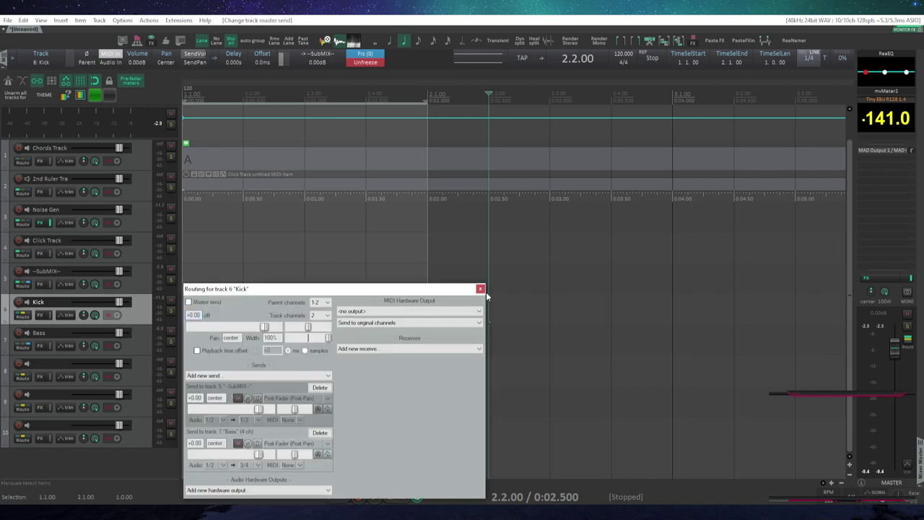
{"action": "left_click", "coordinate": [480, 289]}
{"action": "left_click", "coordinate": [141, 285]}
{"action": "left_click", "coordinate": [141, 313]}
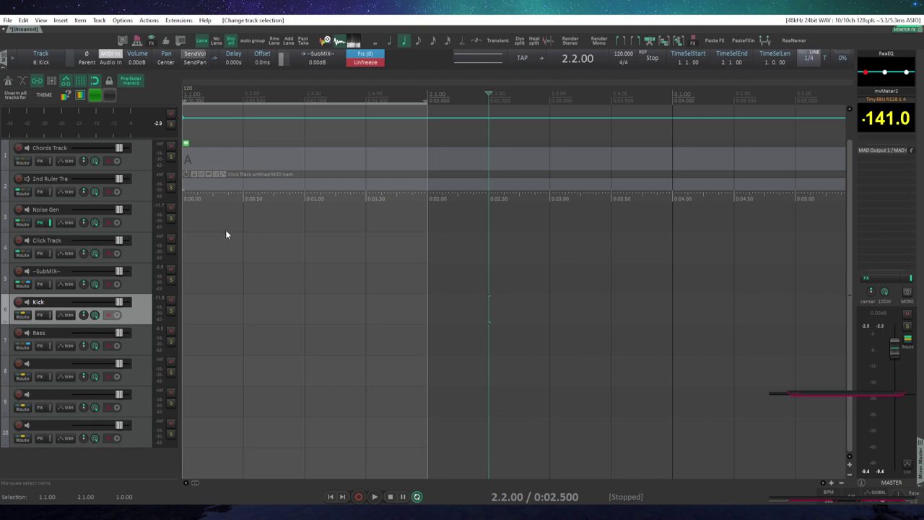
Set media import to "Do not copy media to project path" in the project's media settings.
{"action": "key", "text": "alt+Return"}
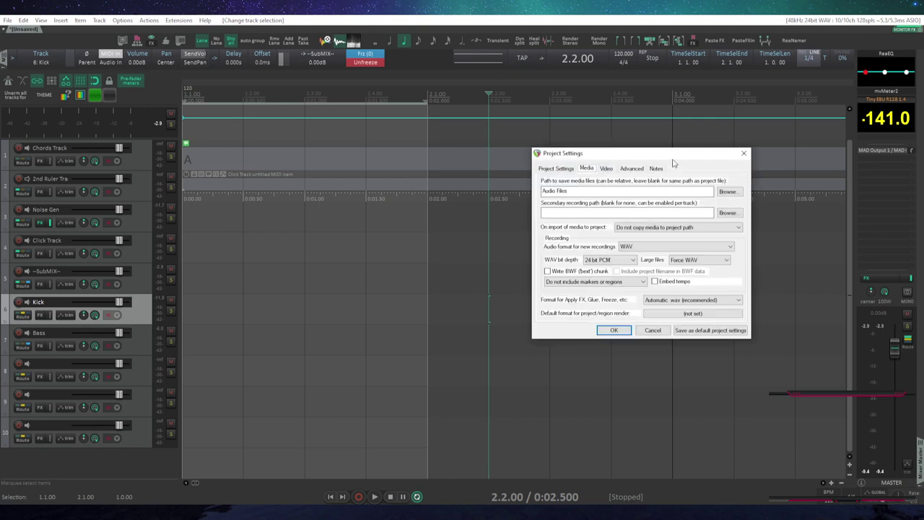
{"action": "left_click", "coordinate": [626, 230]}
{"action": "left_click", "coordinate": [628, 236]}
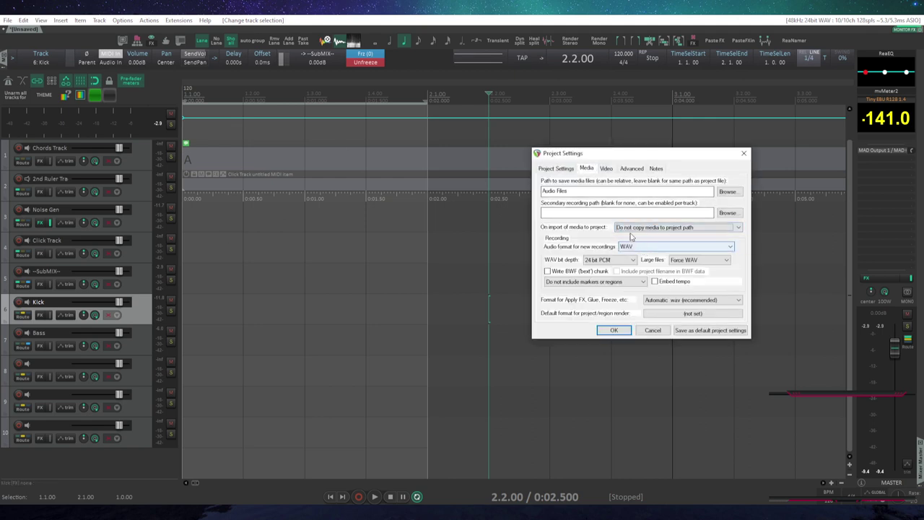
{"action": "left_click", "coordinate": [599, 330]}
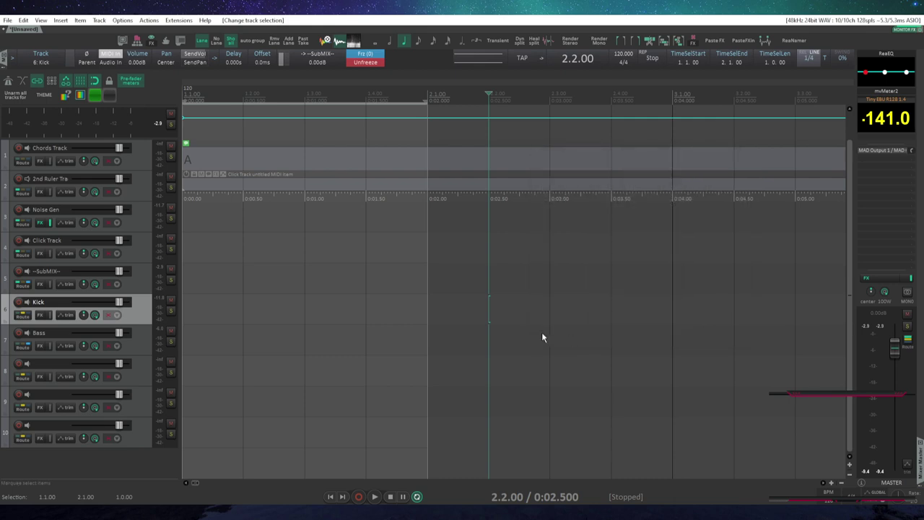
Insert Deep_05.wav from the Deep kick drum folder at the start of the Kick track and close Media Explorer.
{"action": "key", "text": "ctrl+alt+x"}
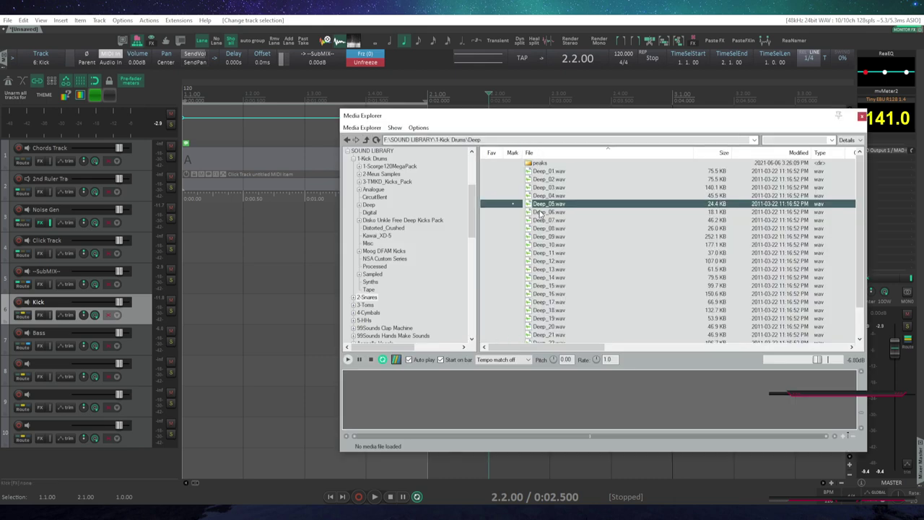
{"action": "left_click_drag", "start_coordinate": [548, 203], "coordinate": [194, 310]}
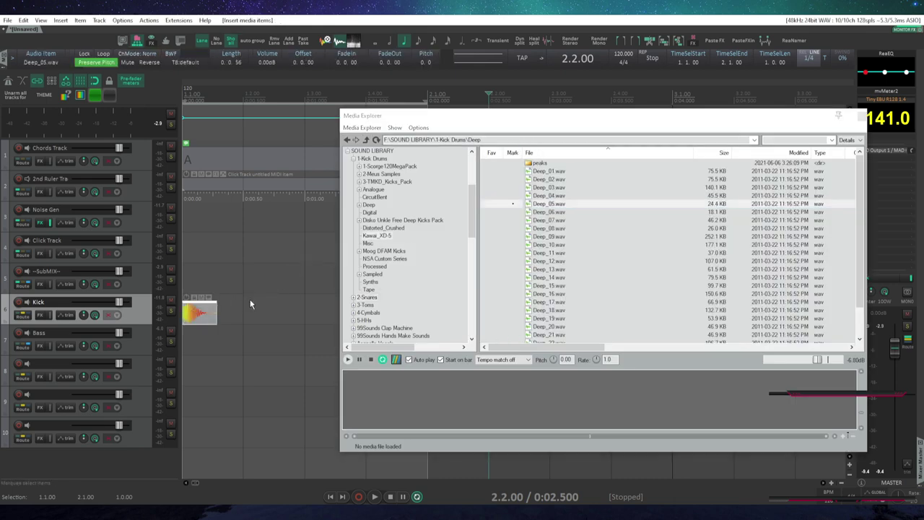
{"action": "left_click", "coordinate": [861, 116]}
{"action": "left_click", "coordinate": [256, 291]}
Copy the kick sample to beats 2, 3 and 4 of the first measure.
{"action": "left_click", "coordinate": [214, 316]}
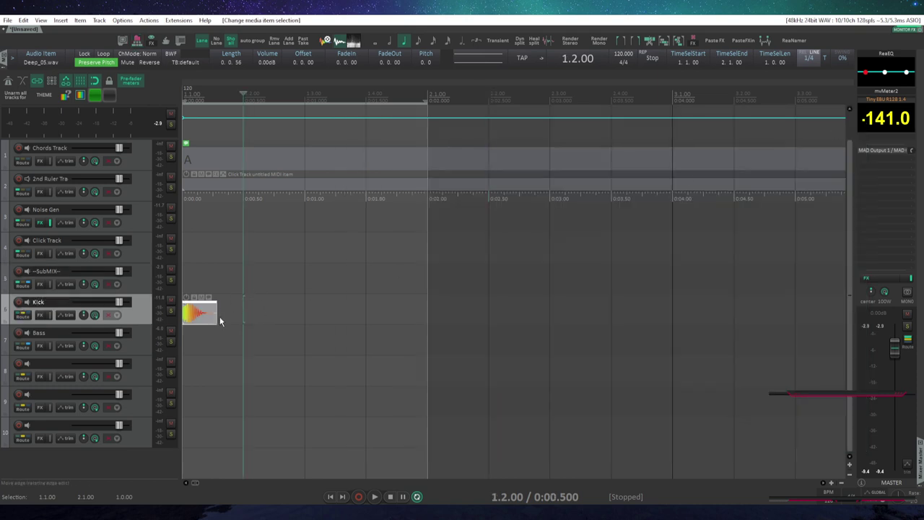
{"action": "left_click_drag", "start_coordinate": [213, 316], "coordinate": [379, 316], "text": "ctrl"}
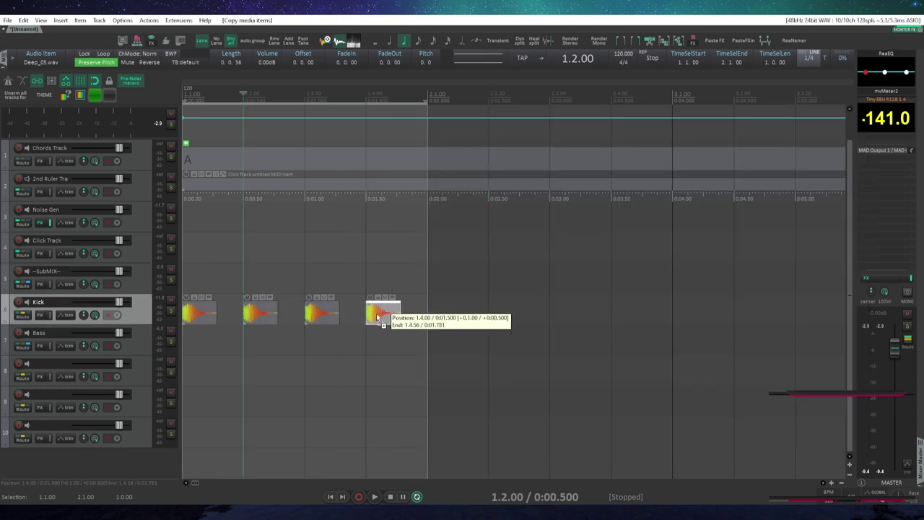
{"action": "left_click", "coordinate": [427, 291]}
Play the kick pattern from the project start to check the signal on the Kick and Bass track meters.
{"action": "key", "text": "w"}
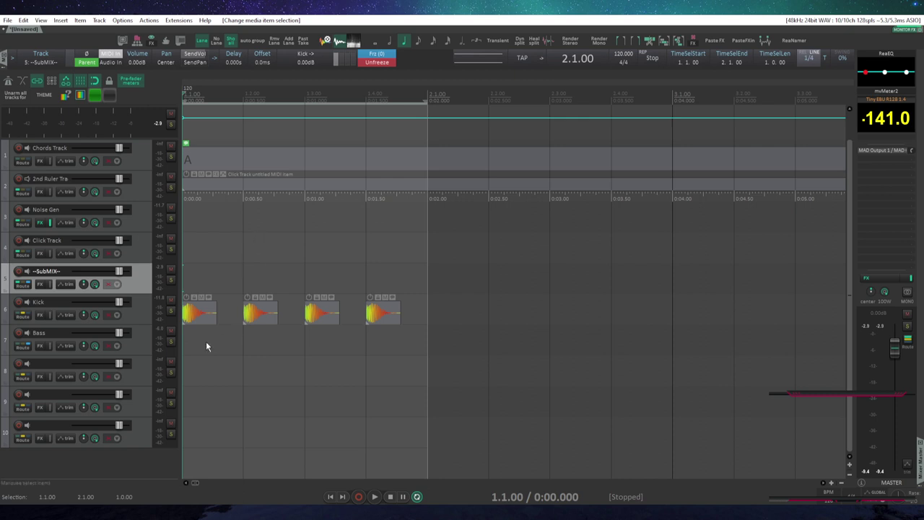
{"action": "key", "text": "space"}
{"action": "key", "text": "space"}
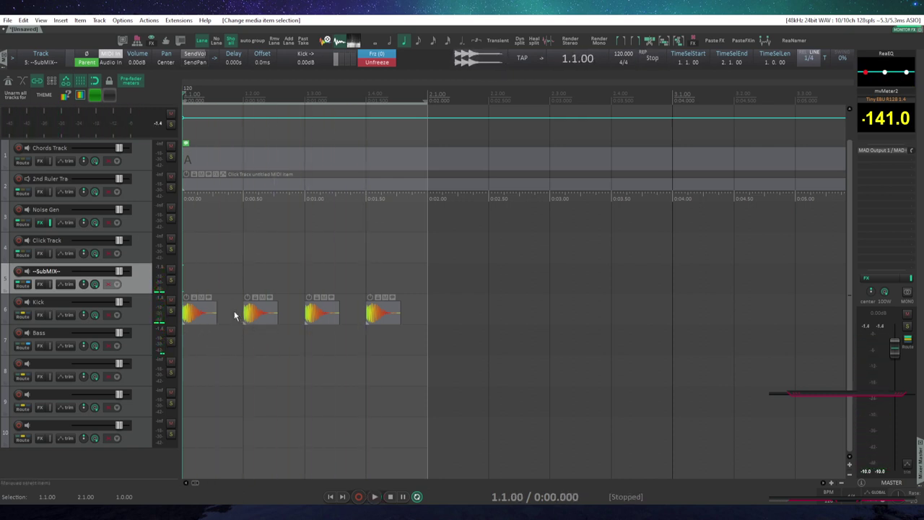
{"action": "key", "text": "space"}
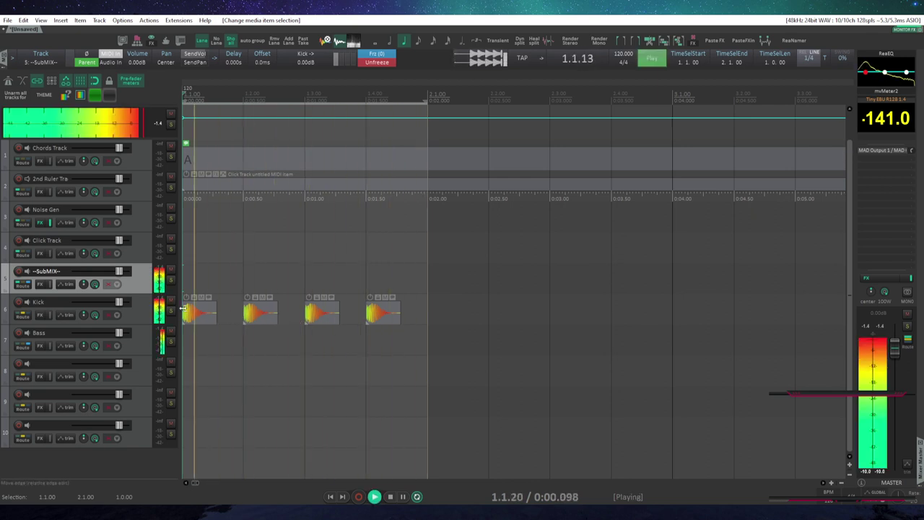
{"action": "key", "text": "space"}
Add the ReaSynth instrument to the Bass track and close its FX window.
{"action": "left_click", "coordinate": [120, 345]}
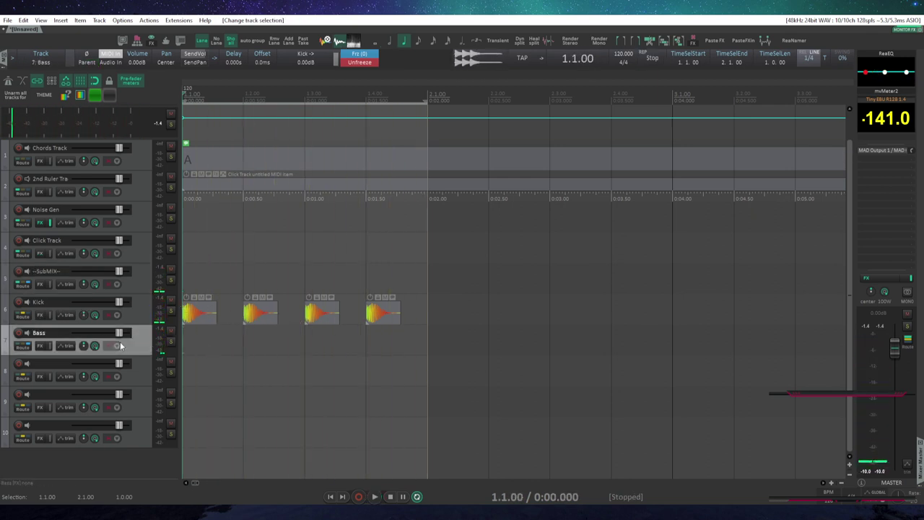
{"action": "left_click", "coordinate": [39, 346]}
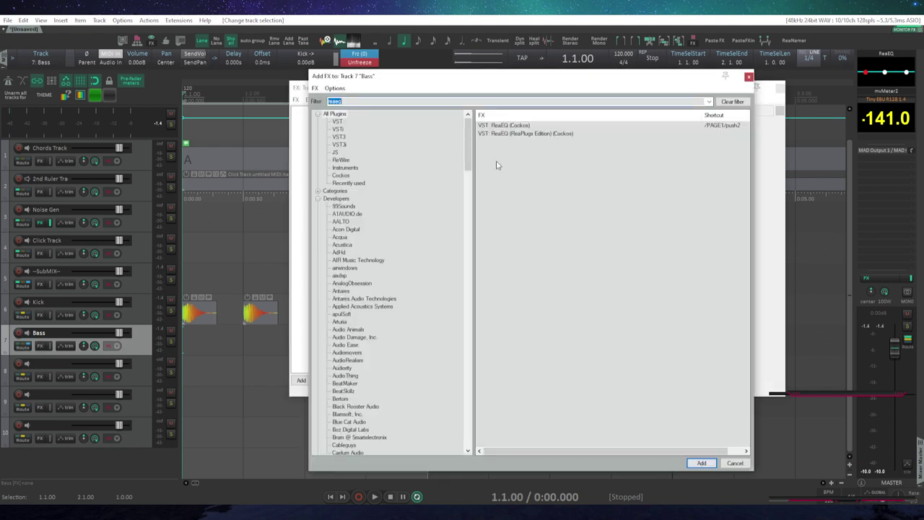
{"action": "type", "text": "re"}
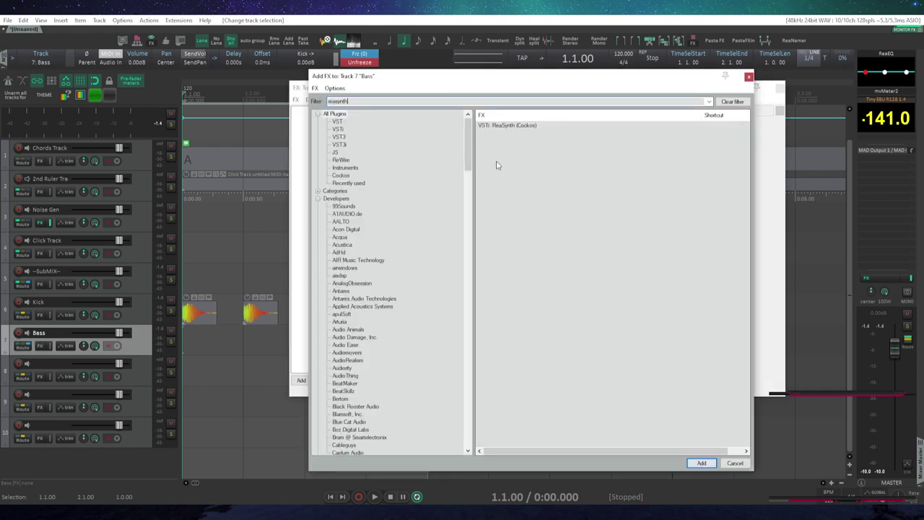
{"action": "double_click", "coordinate": [506, 125]}
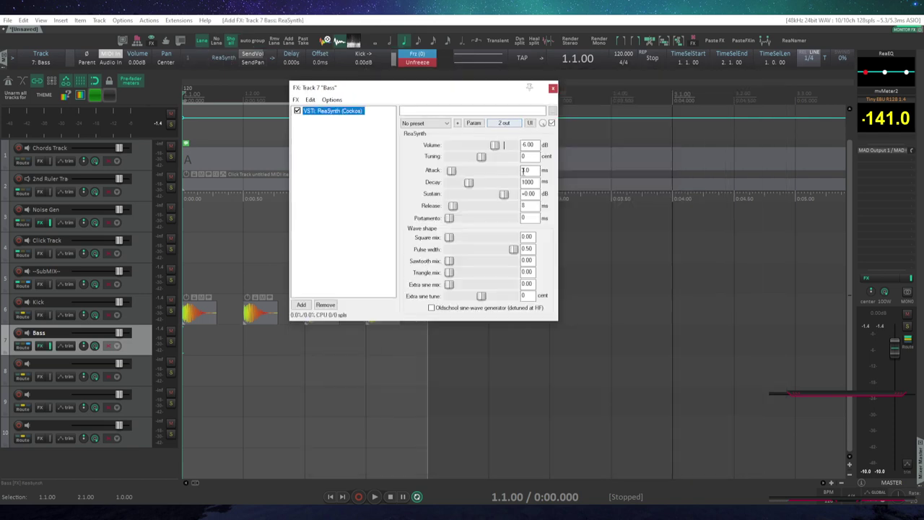
{"action": "left_click_drag", "start_coordinate": [464, 93], "coordinate": [579, 113]}
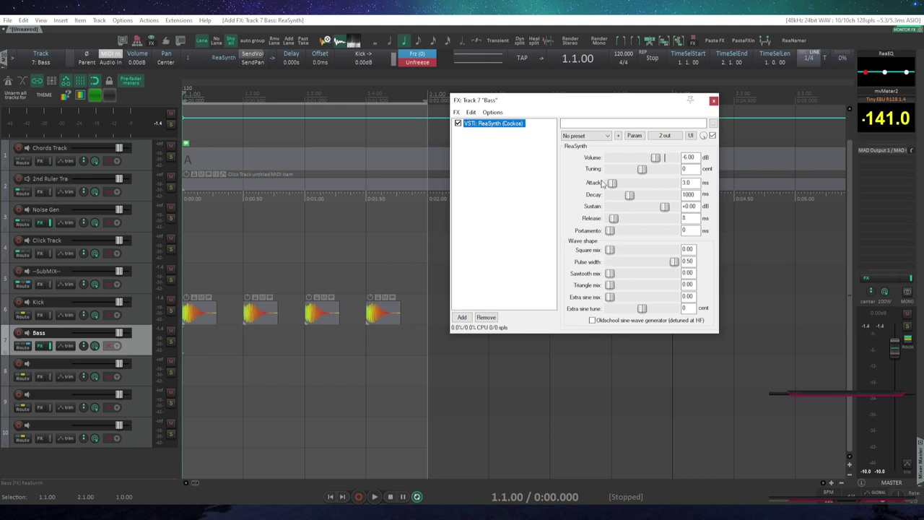
{"action": "left_click", "coordinate": [713, 100]}
{"action": "mouse_move", "coordinate": [202, 349]}
{"action": "left_mouse_down"}
{"action": "mouse_move", "coordinate": [190, 347]}
{"action": "mouse_move", "coordinate": [390, 349]}
{"action": "left_mouse_up"}
{"action": "double_click", "coordinate": [298, 352]}
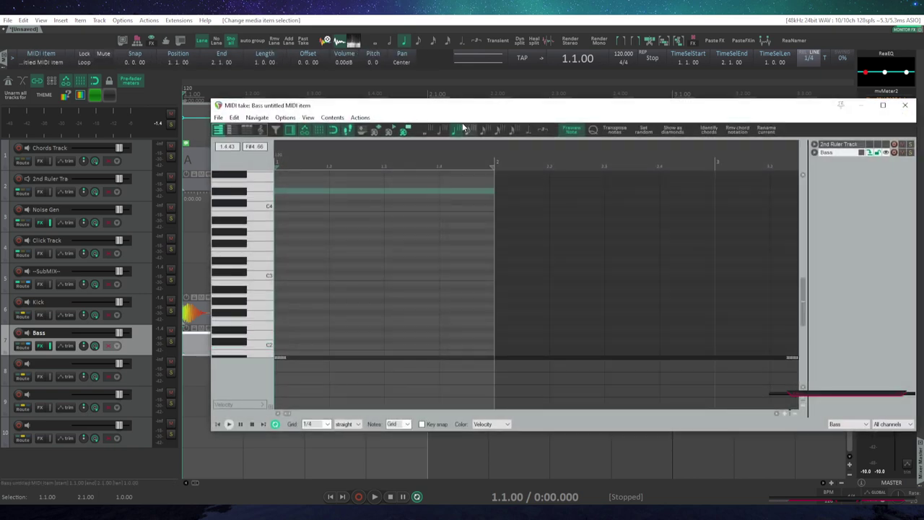
{"action": "left_click", "coordinate": [895, 181]}
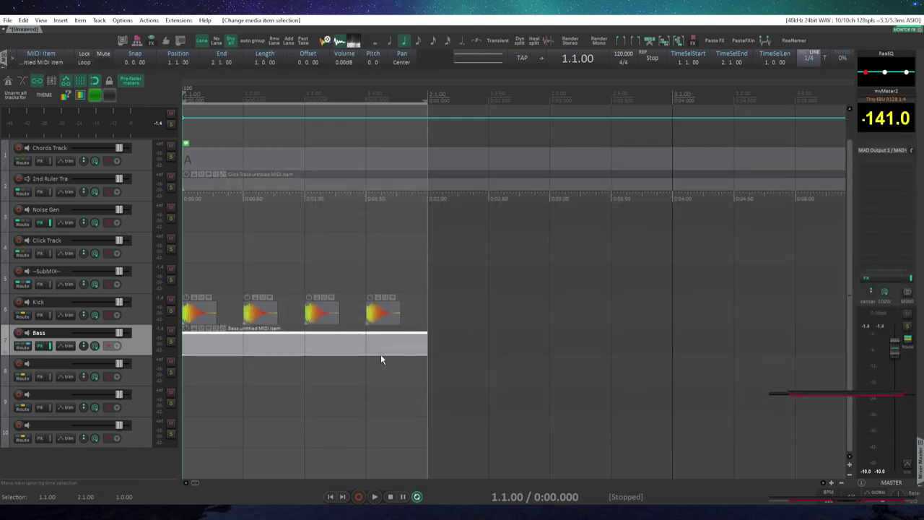
{"action": "left_click_drag", "start_coordinate": [248, 381], "coordinate": [400, 382]}
{"action": "left_click", "coordinate": [408, 379]}
{"action": "left_click", "coordinate": [336, 382]}
{"action": "key", "text": "Delete"}
{"action": "left_click", "coordinate": [271, 352]}
{"action": "key", "text": "Delete"}
Draw a one-measure MIDI item at the start of the Bass track and open it in the MIDI editor.
{"action": "left_click_drag", "start_coordinate": [186, 349], "coordinate": [420, 360]}
{"action": "left_click", "coordinate": [250, 342]}
{"action": "double_click", "coordinate": [244, 344]}
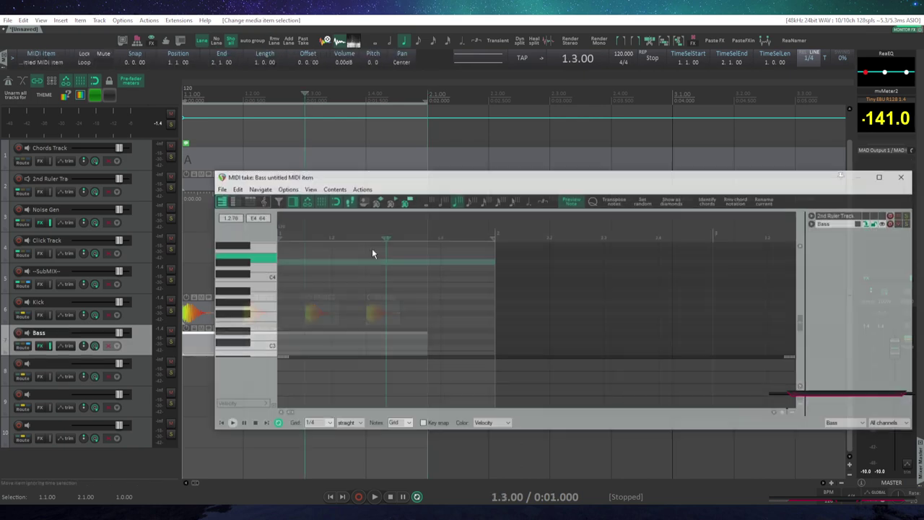
{"action": "left_click_drag", "start_coordinate": [415, 182], "coordinate": [429, 159]}
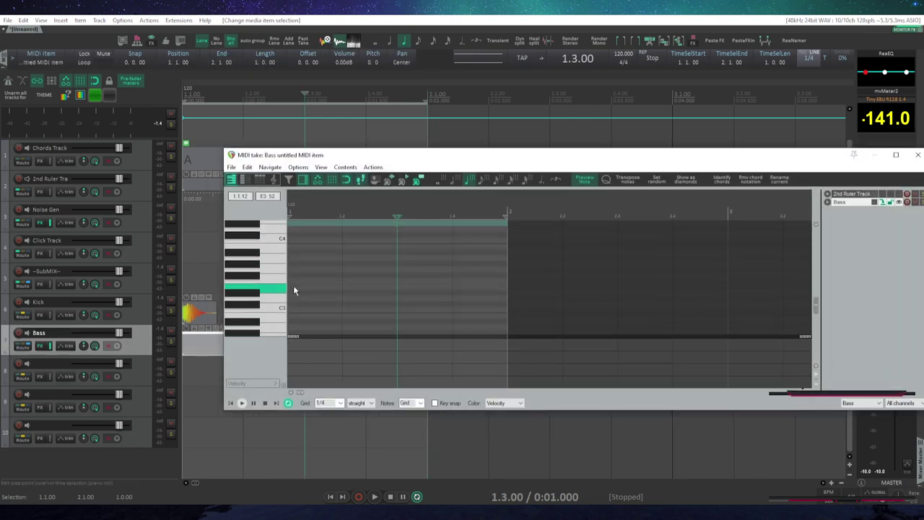
Audition C2 and enter a C2 note spanning the whole first measure of the Bass item.
{"action": "scroll", "coordinate": [293, 291], "scroll_direction": "down", "scroll_amount": 3}
{"action": "left_click", "coordinate": [269, 312]}
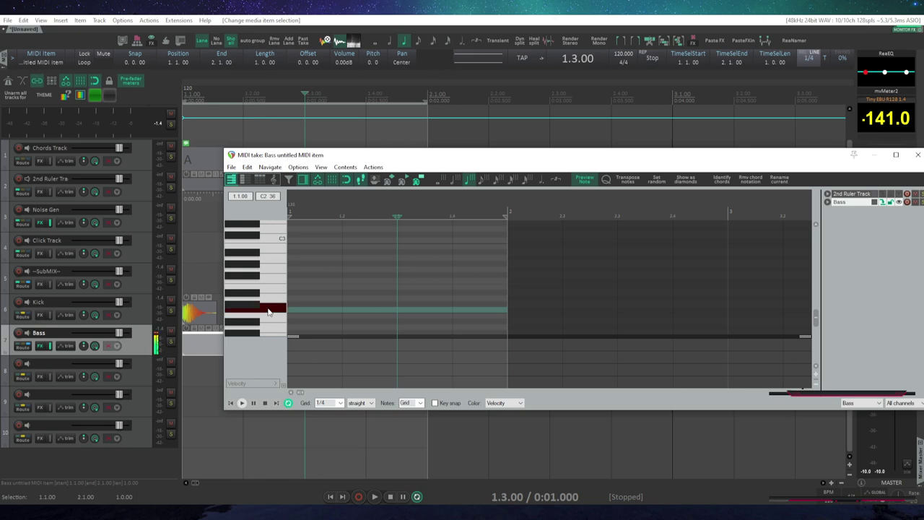
{"action": "right_click", "coordinate": [323, 317]}
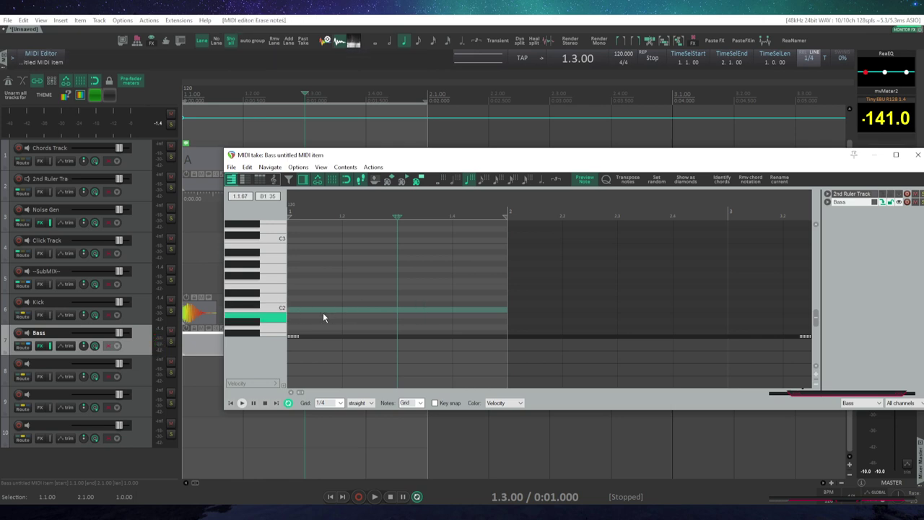
{"action": "left_click", "coordinate": [314, 310]}
{"action": "left_click_drag", "start_coordinate": [344, 310], "coordinate": [508, 311]}
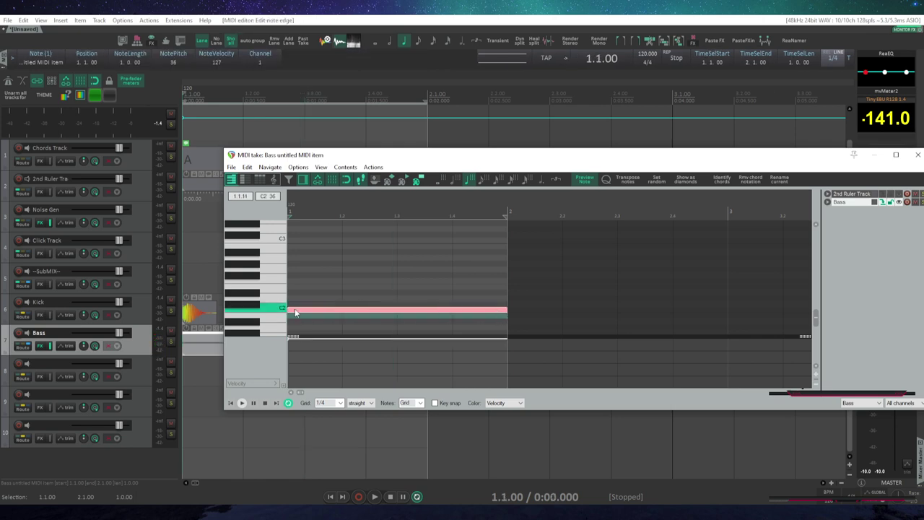
Close the MIDI editor, remove the Kick receive from the Bass track's routing and add a send from Bass to --SubMIX--.
{"action": "left_click", "coordinate": [916, 154]}
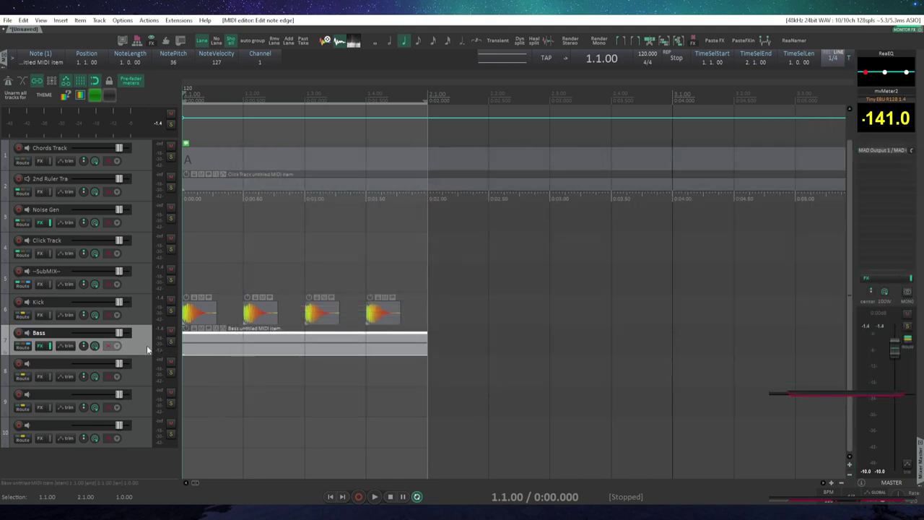
{"action": "left_click", "coordinate": [22, 345]}
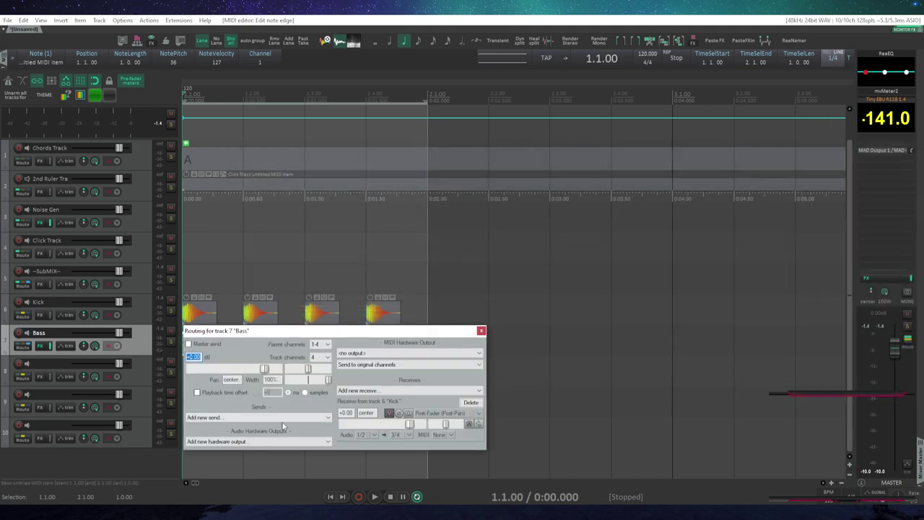
{"action": "left_click", "coordinate": [471, 402]}
{"action": "left_click", "coordinate": [240, 417]}
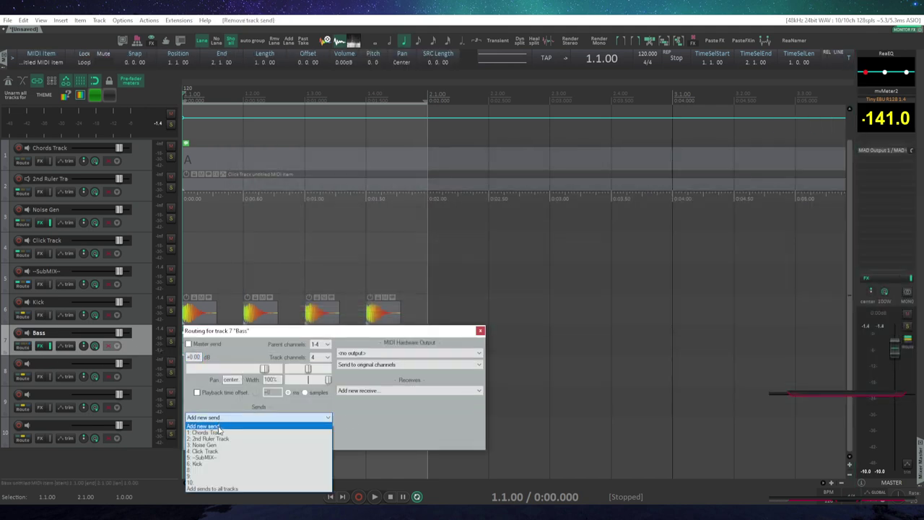
{"action": "left_click", "coordinate": [214, 459]}
{"action": "left_click", "coordinate": [480, 330]}
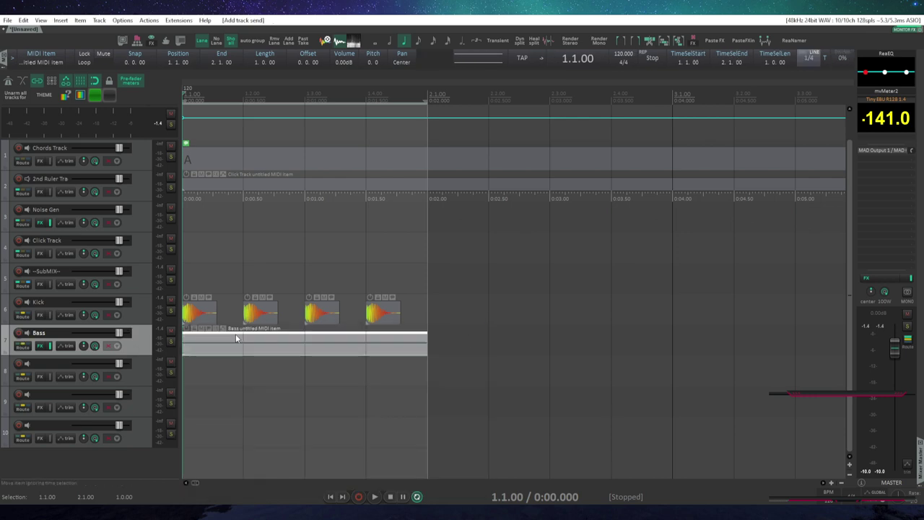
Play the loop with the Bass track muted, unmute it during playback to hear both parts, and stop.
{"action": "left_click", "coordinate": [170, 329]}
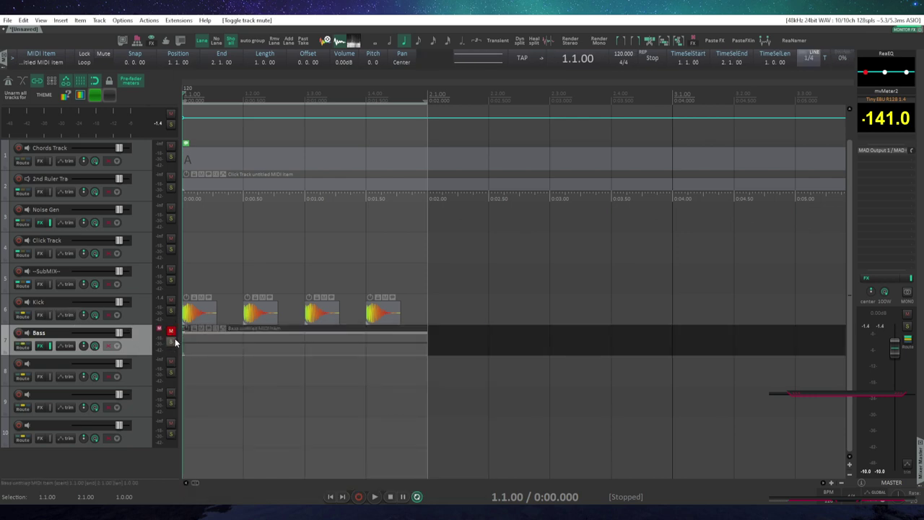
{"action": "key", "text": "space"}
{"action": "left_click", "coordinate": [171, 330]}
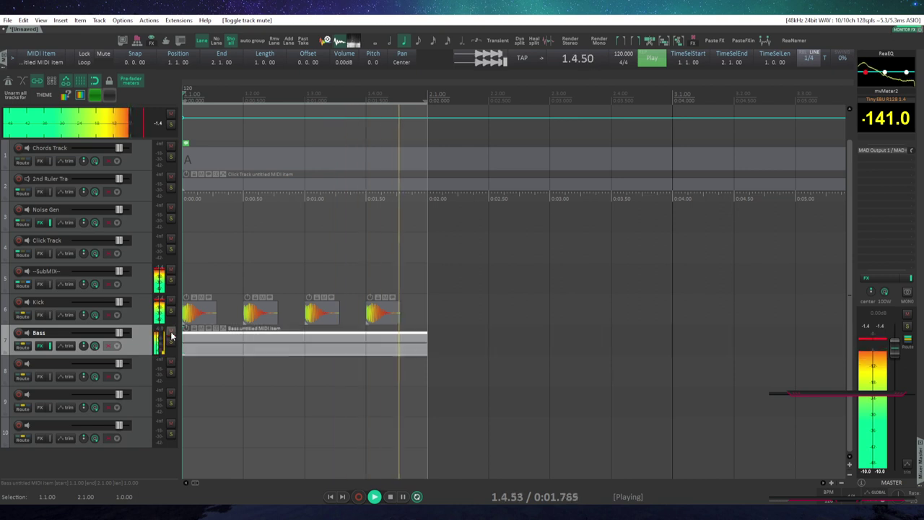
{"action": "key", "text": "space"}
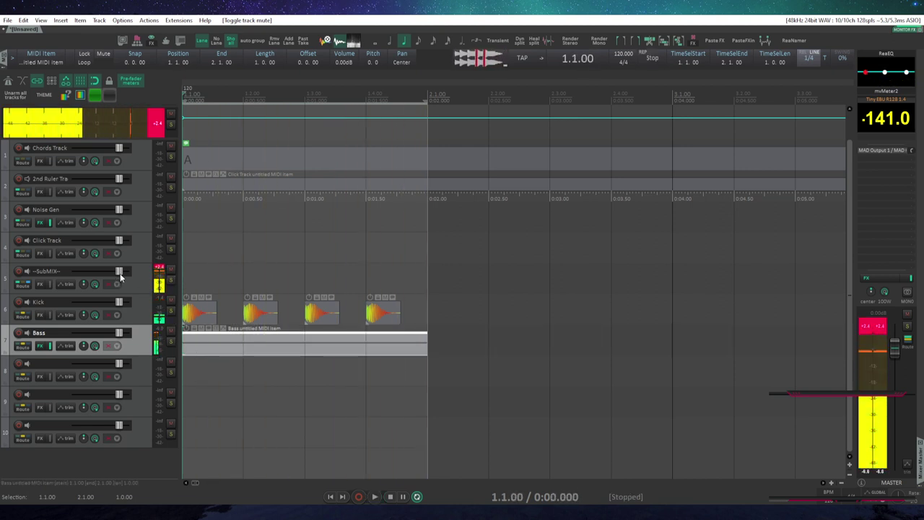
Select all four Kick items, lower their item volume and play the loop to check the level.
{"action": "left_click", "coordinate": [116, 311]}
{"action": "left_click_drag", "start_coordinate": [474, 310], "coordinate": [185, 326]}
{"action": "key", "text": "space"}
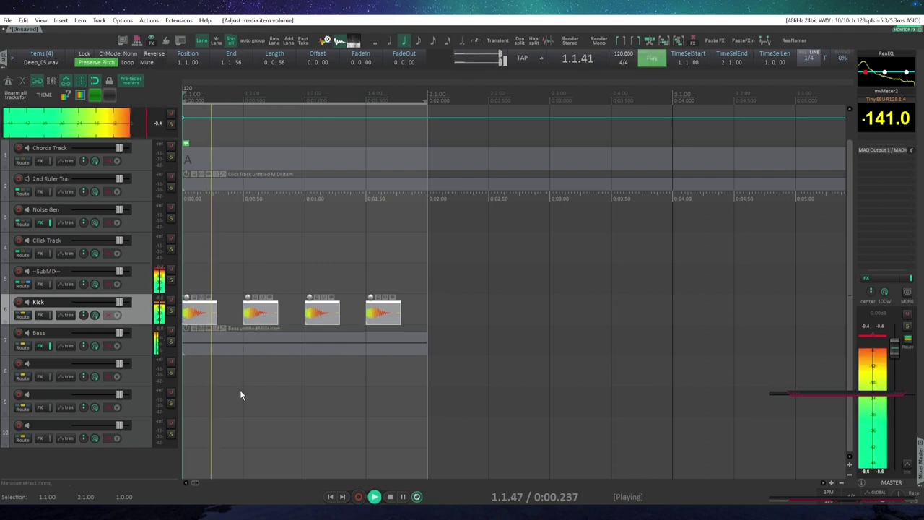
{"action": "key", "text": "space"}
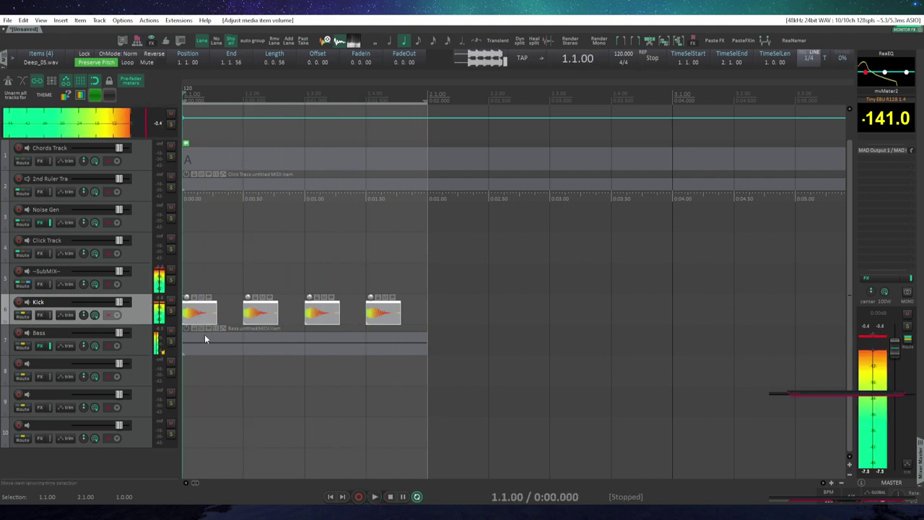
{"action": "left_click", "coordinate": [8, 278]}
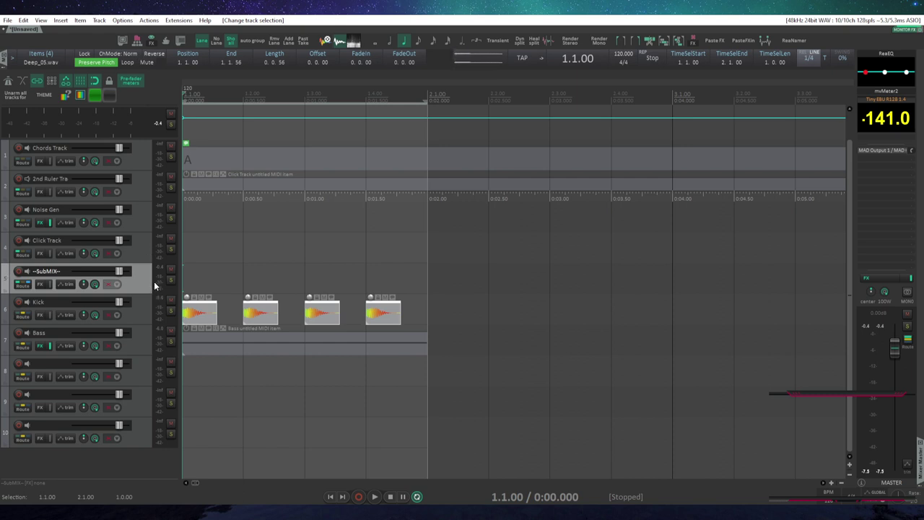
{"action": "mouse_move", "coordinate": [897, 354]}
{"action": "left_mouse_down"}
{"action": "mouse_move", "coordinate": [892, 375]}
{"action": "mouse_move", "coordinate": [897, 369]}
{"action": "left_mouse_up"}
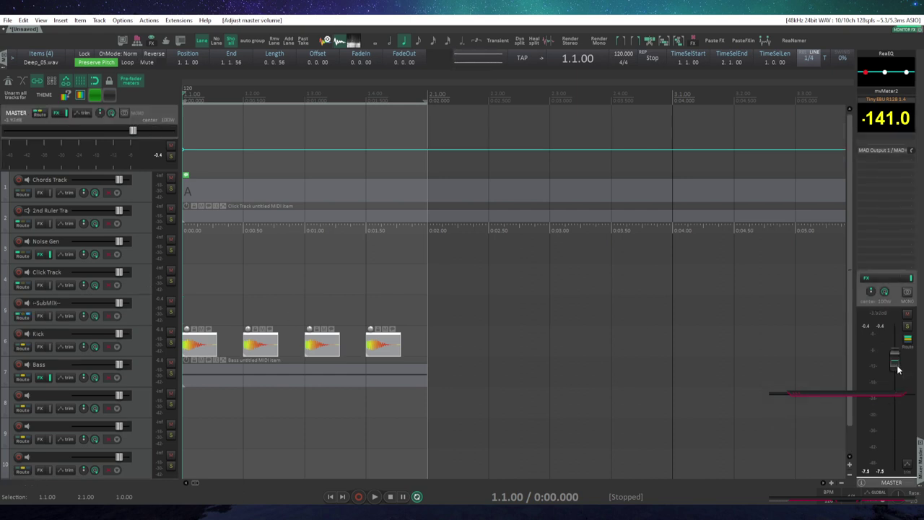
{"action": "double_click", "coordinate": [897, 367]}
Create a new send from the Kick track to the Bass track and close the send controls.
{"action": "left_click", "coordinate": [139, 348]}
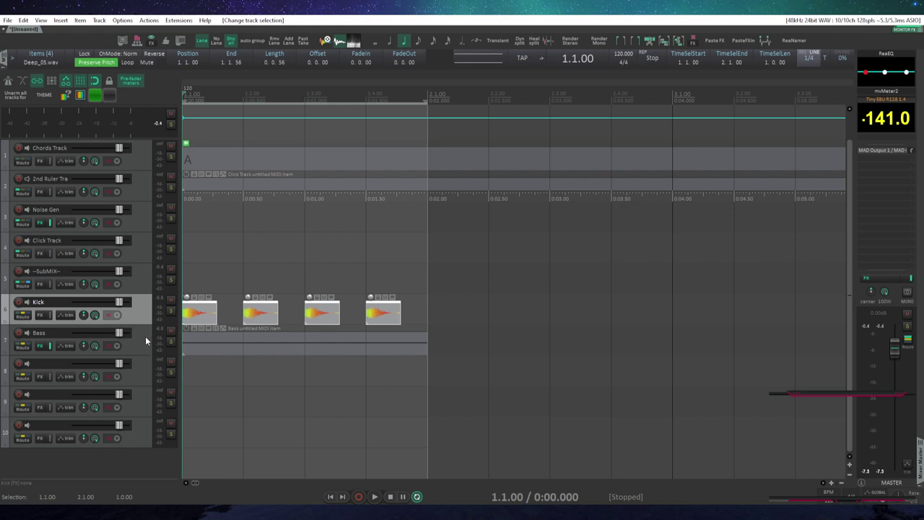
{"action": "left_click", "coordinate": [145, 334]}
{"action": "left_click", "coordinate": [140, 323]}
{"action": "left_click_drag", "start_coordinate": [25, 350], "coordinate": [352, 287]}
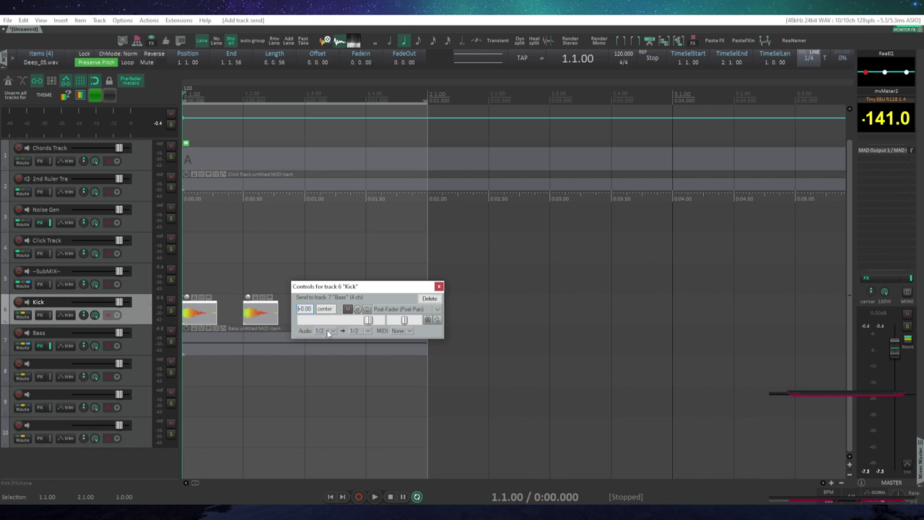
{"action": "left_click", "coordinate": [132, 336]}
{"action": "left_click", "coordinate": [141, 316]}
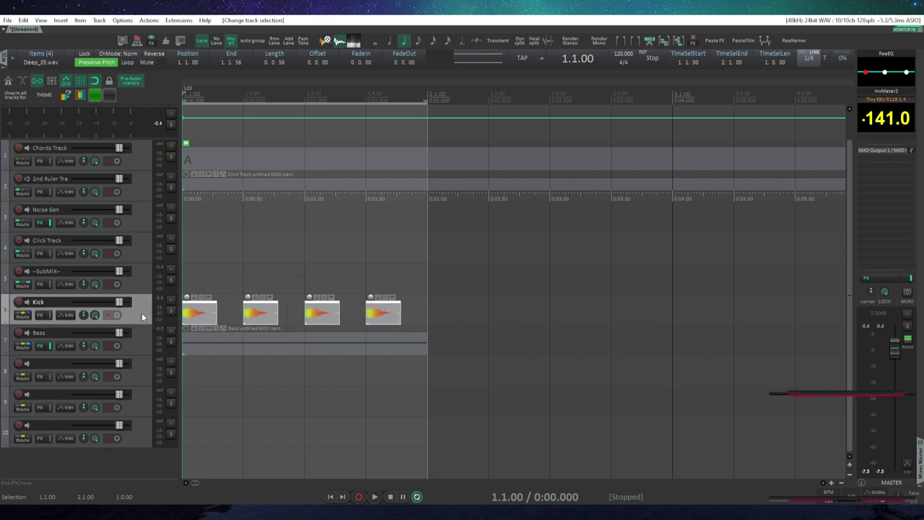
Set the Kick track's send to Bass to arrive on channels 3/4 and close the routing window.
{"action": "left_click", "coordinate": [27, 316]}
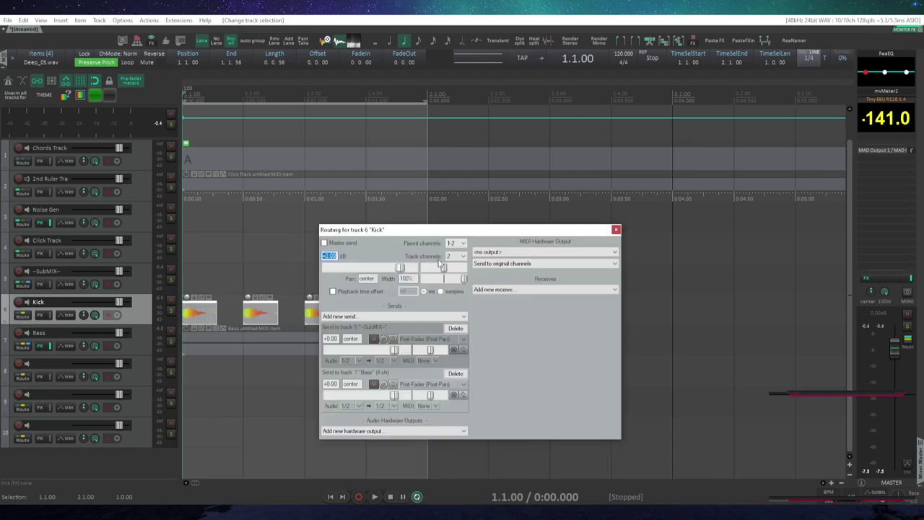
{"action": "left_click", "coordinate": [391, 403]}
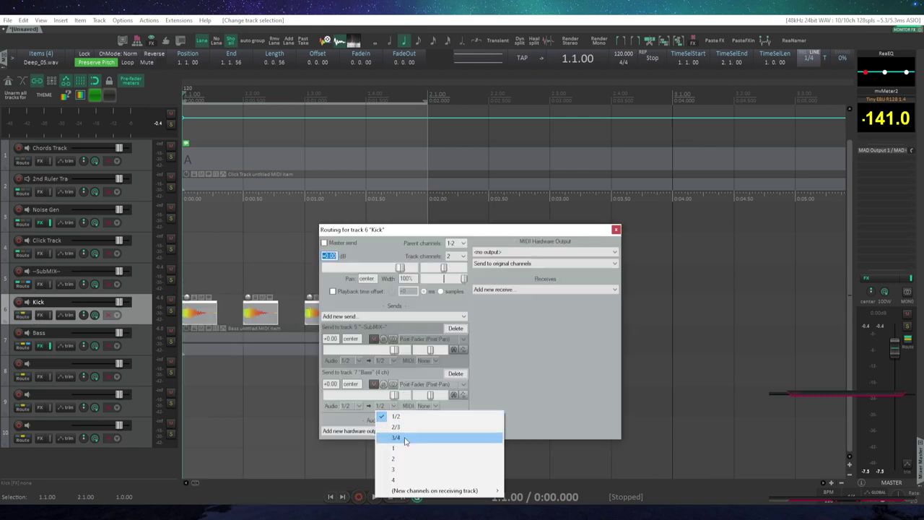
{"action": "left_click", "coordinate": [406, 437]}
{"action": "left_click", "coordinate": [616, 229]}
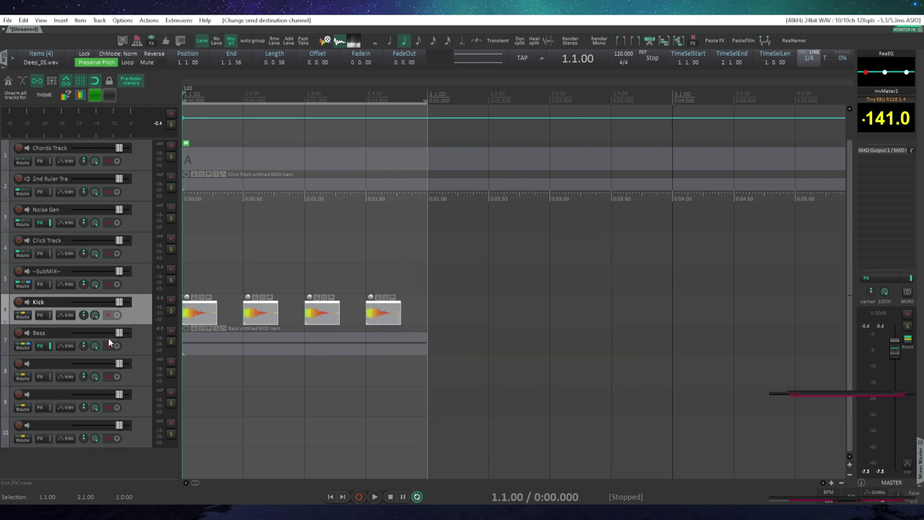
Open the Bass track's FX chain, move its window clear of the items and play the Kick and Bass loop.
{"action": "left_click", "coordinate": [39, 346]}
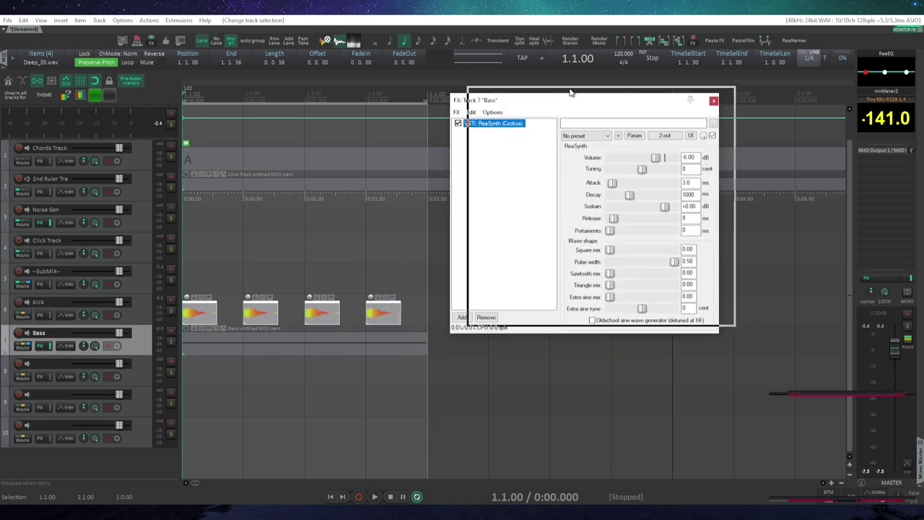
{"action": "left_click_drag", "start_coordinate": [549, 101], "coordinate": [577, 92]}
{"action": "key", "text": "space"}
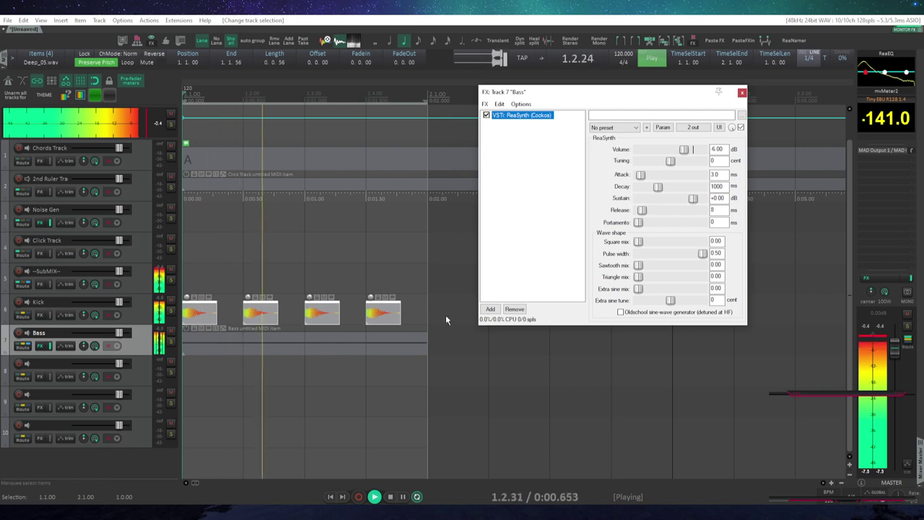
{"action": "key", "text": "space"}
Solo the Bass track and play the loop to hear it alone.
{"action": "left_click", "coordinate": [170, 340]}
{"action": "key", "text": "space"}
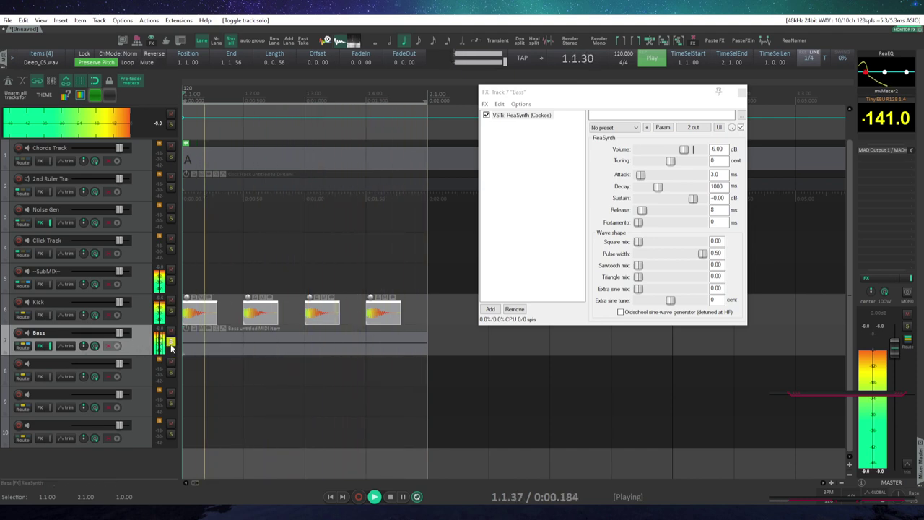
{"action": "key", "text": "space"}
Check the channel assignment of the Kick receive in the Bass track's routing and close the window.
{"action": "left_click", "coordinate": [145, 314]}
{"action": "left_click", "coordinate": [143, 342]}
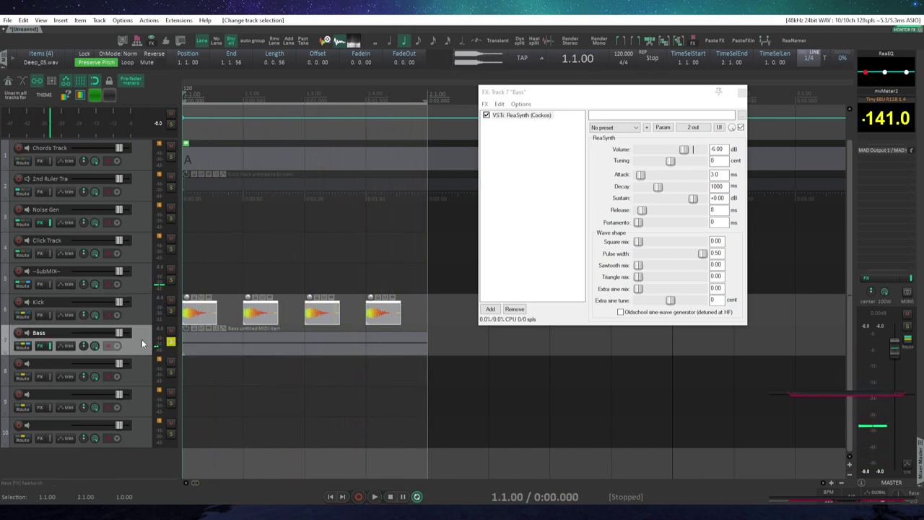
{"action": "left_click", "coordinate": [22, 349]}
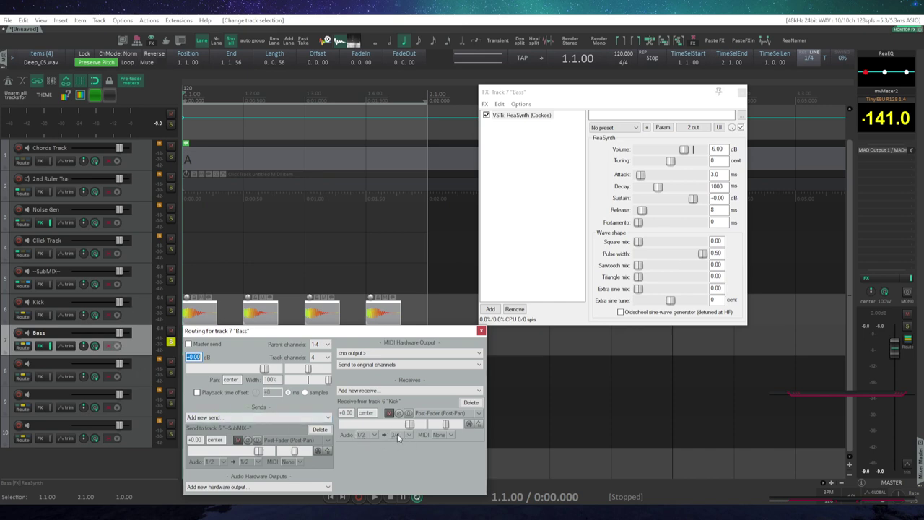
{"action": "left_click", "coordinate": [481, 332]}
Add the VST: ReaEQ (Cockos) plugin after ReaSynth on the Bass track and reposition the FX window.
{"action": "left_click_drag", "start_coordinate": [587, 91], "coordinate": [571, 95]}
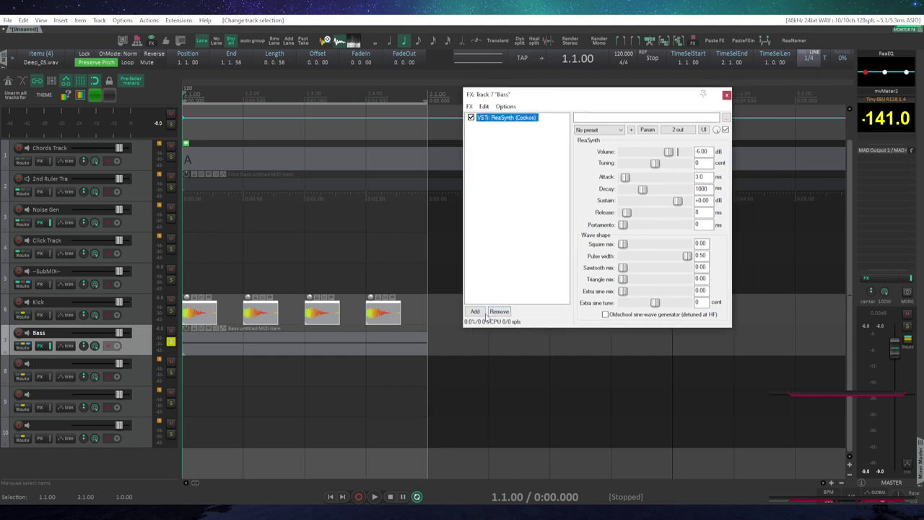
{"action": "left_click", "coordinate": [479, 312]}
{"action": "type", "text": "aeq"}
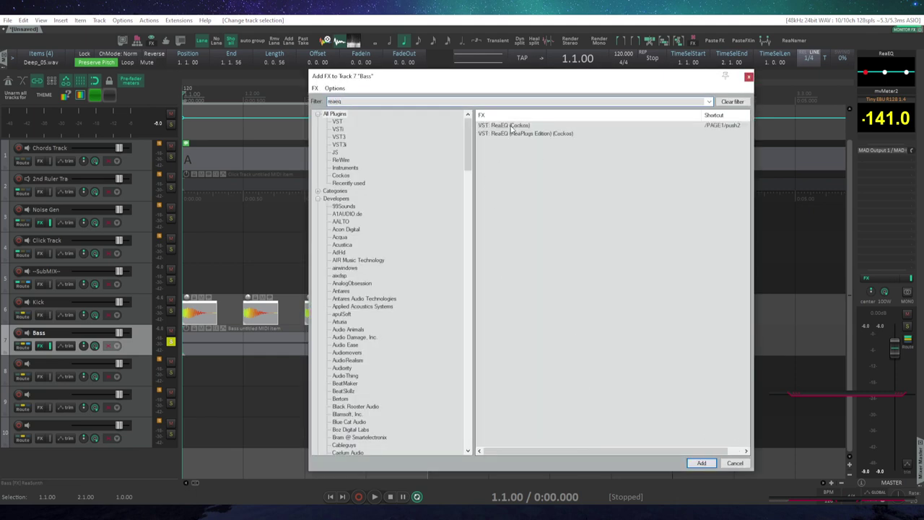
{"action": "double_click", "coordinate": [509, 126]}
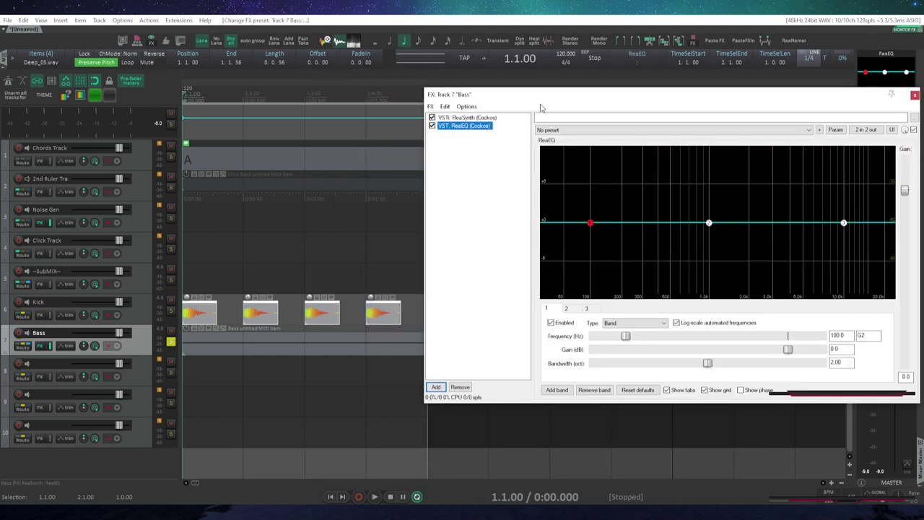
{"action": "left_click_drag", "start_coordinate": [546, 95], "coordinate": [526, 63]}
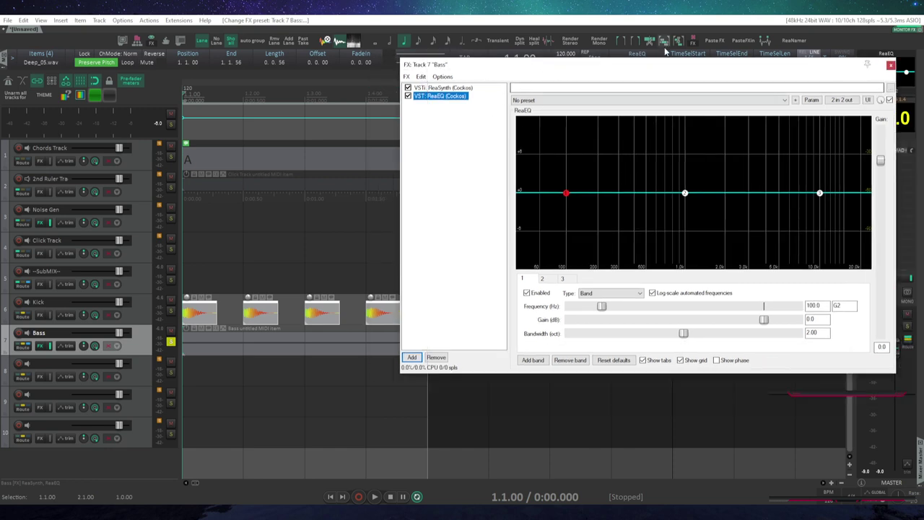
{"action": "left_click_drag", "start_coordinate": [628, 65], "coordinate": [595, 64]}
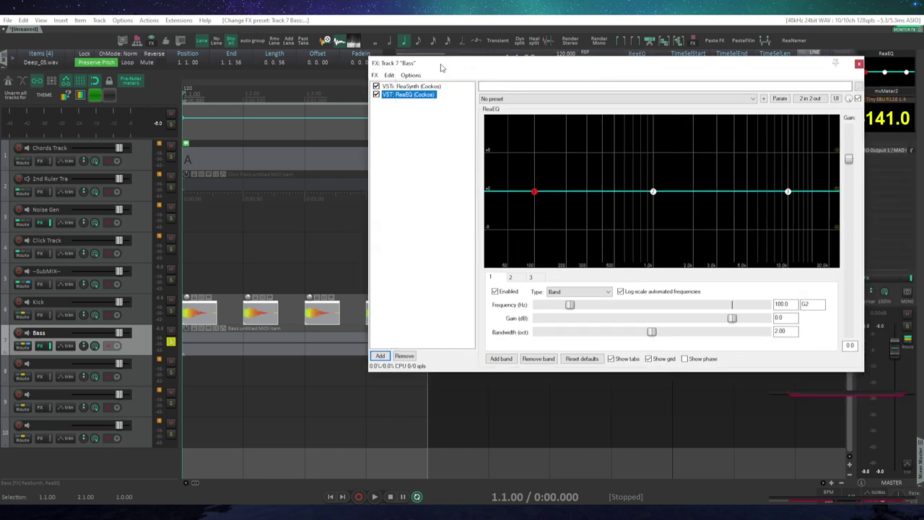
{"action": "left_click_drag", "start_coordinate": [443, 68], "coordinate": [489, 75]}
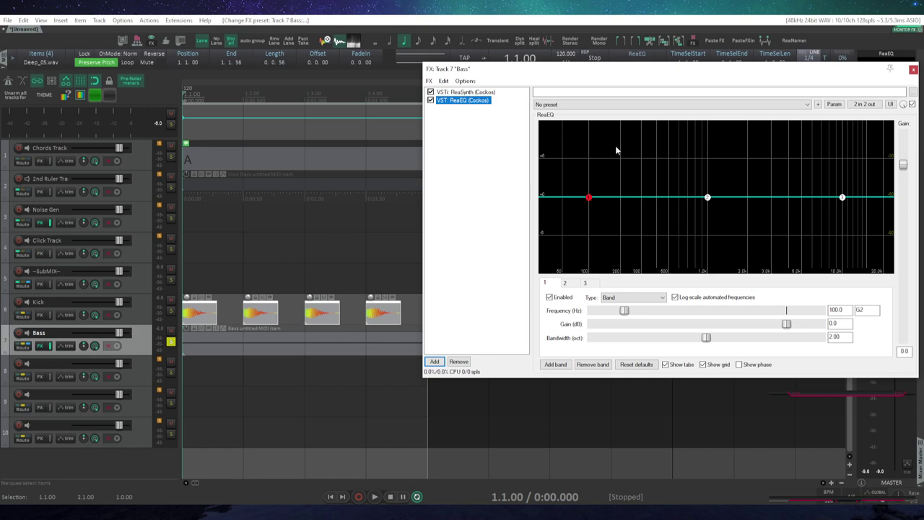
{"action": "left_click_drag", "start_coordinate": [648, 72], "coordinate": [538, 69]}
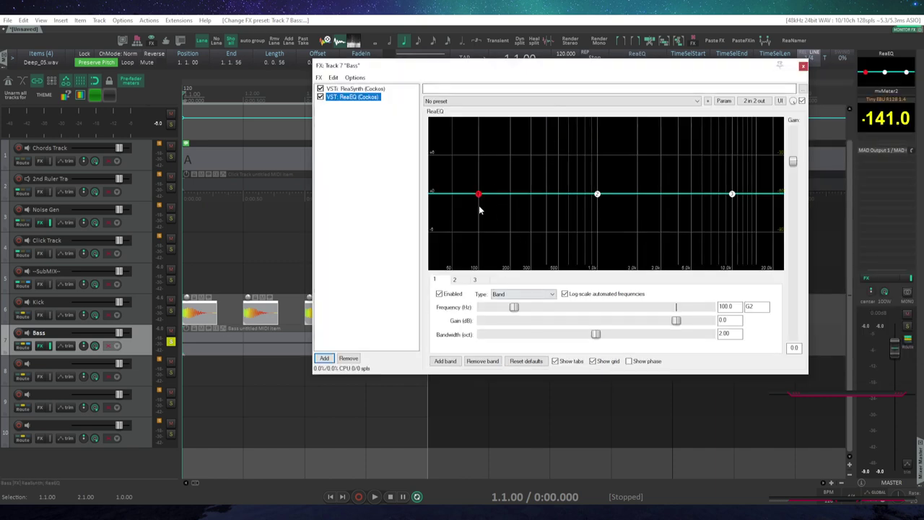
Open parameter modulation for the gain of ReaEQ band 1 and enable its audio control signal (sidechain).
{"action": "mouse_move", "coordinate": [478, 200]}
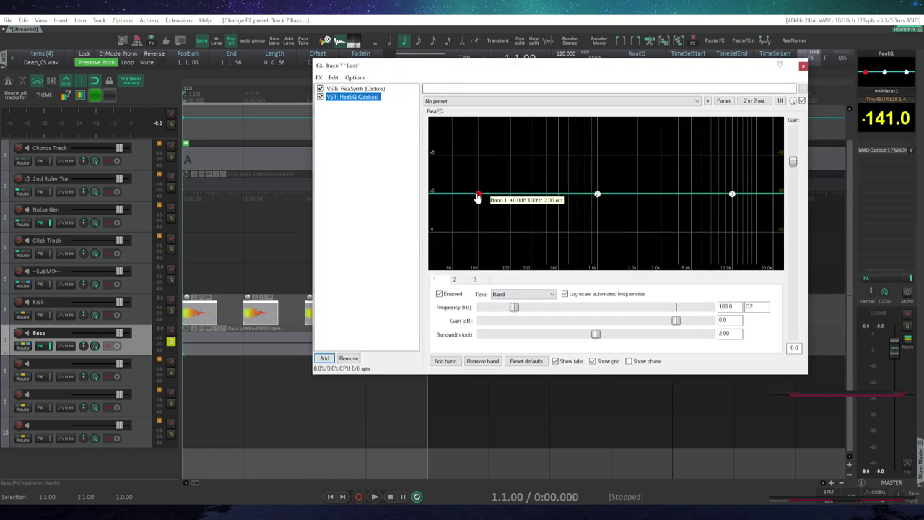
{"action": "left_click_drag", "start_coordinate": [479, 194], "coordinate": [477, 196]}
{"action": "scroll", "coordinate": [478, 200], "scroll_direction": "up", "scroll_amount": 1}
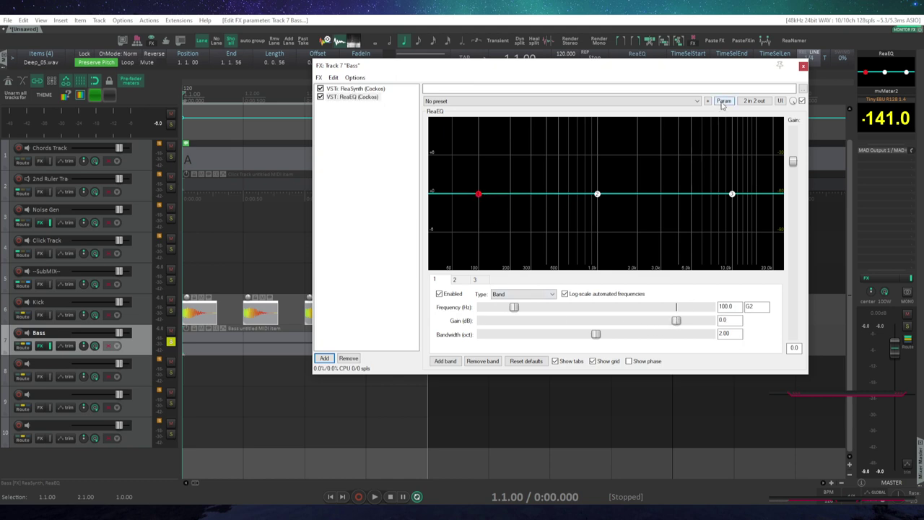
{"action": "left_click", "coordinate": [723, 102]}
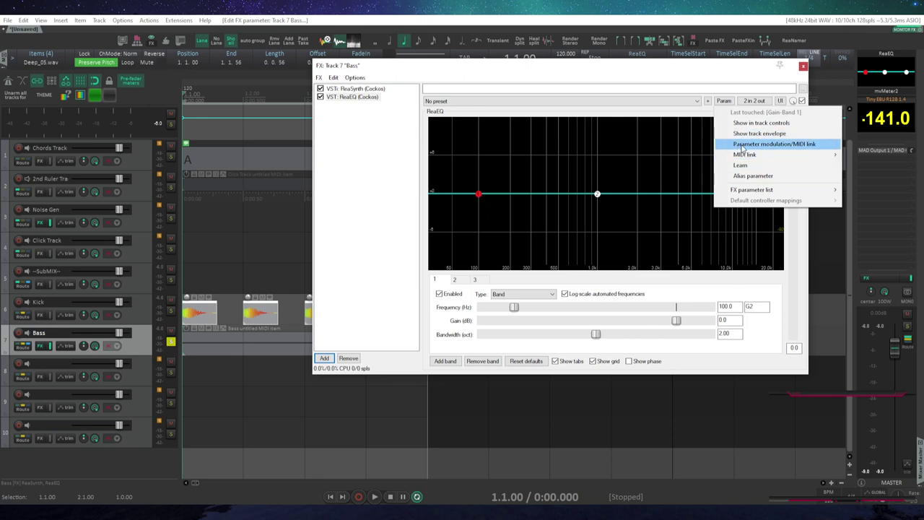
{"action": "left_click", "coordinate": [755, 144]}
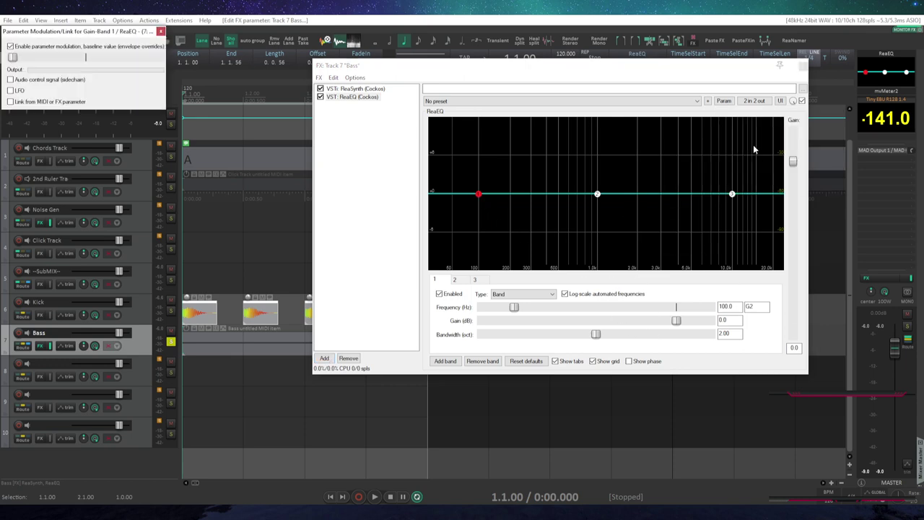
{"action": "left_click_drag", "start_coordinate": [122, 34], "coordinate": [370, 133]}
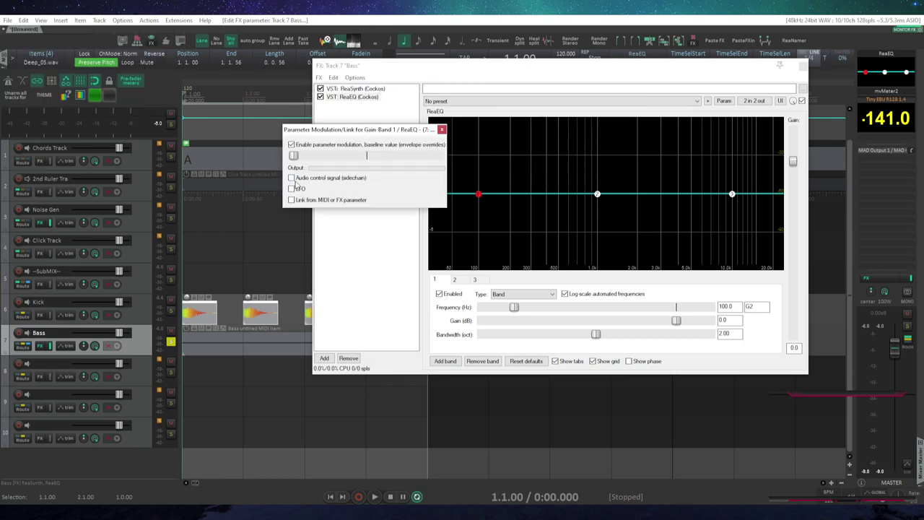
{"action": "left_click", "coordinate": [292, 178]}
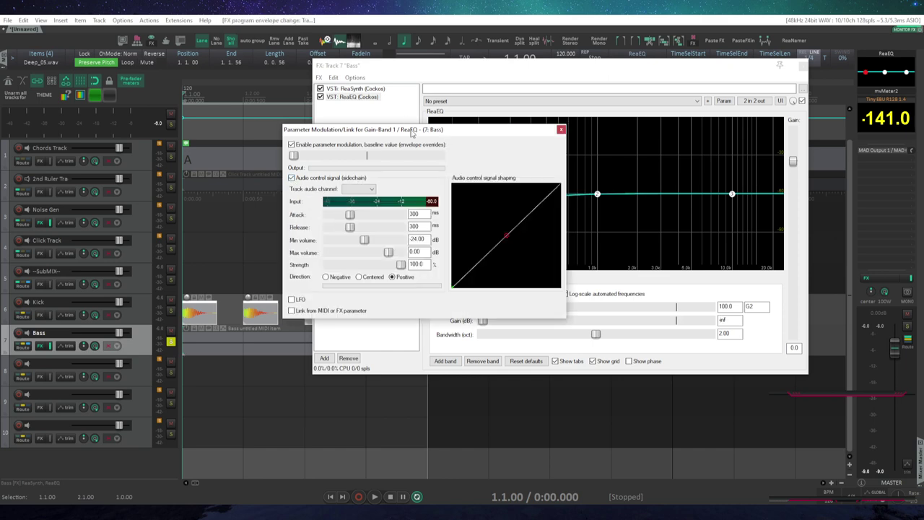
Reset the modulation baseline of ReaEQ band 1 gain to 0 dB and set its sidechain track audio channel to 3+4.
{"action": "left_click_drag", "start_coordinate": [413, 132], "coordinate": [262, 120]}
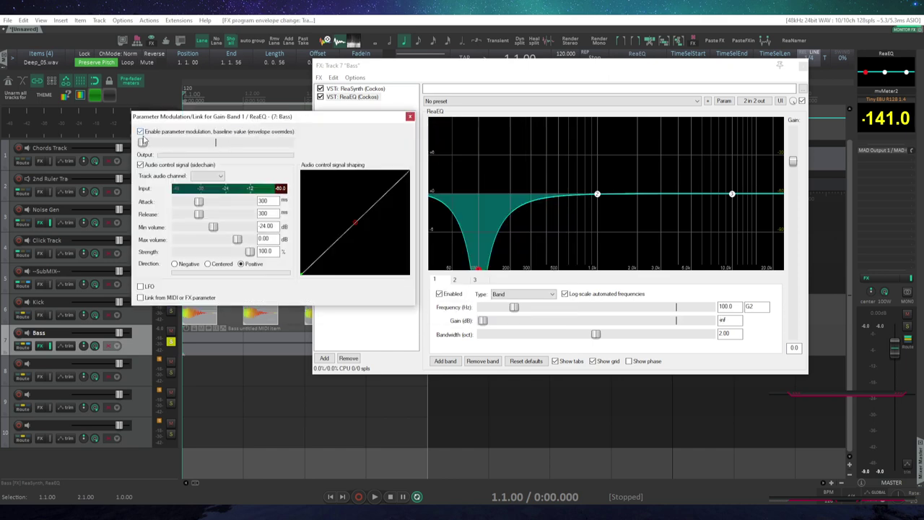
{"action": "left_click_drag", "start_coordinate": [378, 125], "coordinate": [335, 124]}
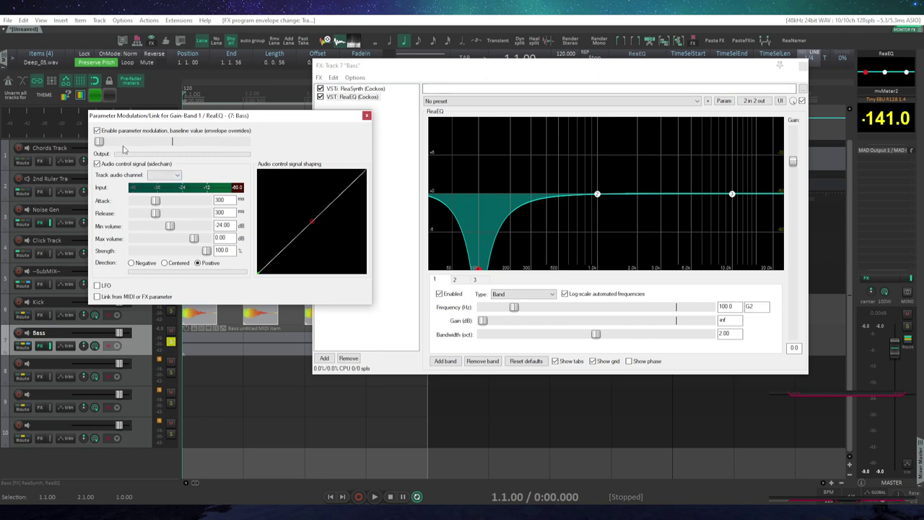
{"action": "double_click", "coordinate": [99, 142]}
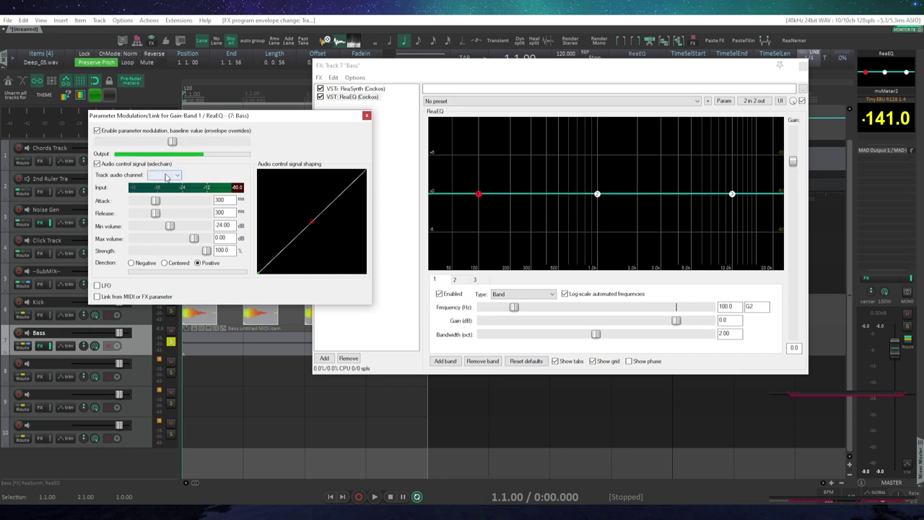
{"action": "left_click", "coordinate": [177, 177]}
{"action": "left_click", "coordinate": [162, 216]}
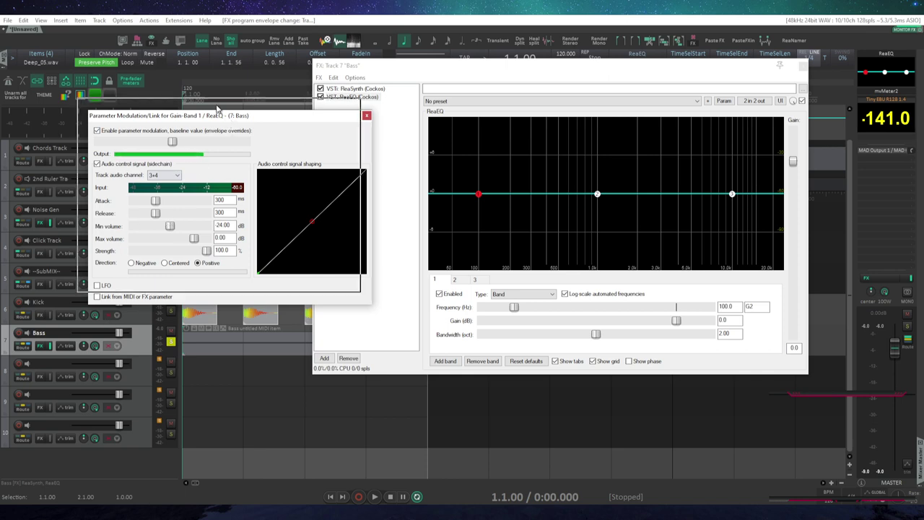
Move the modulation window clear of the EQ, play the loop, and set the modulation direction to Negative.
{"action": "left_click_drag", "start_coordinate": [228, 121], "coordinate": [211, 107]}
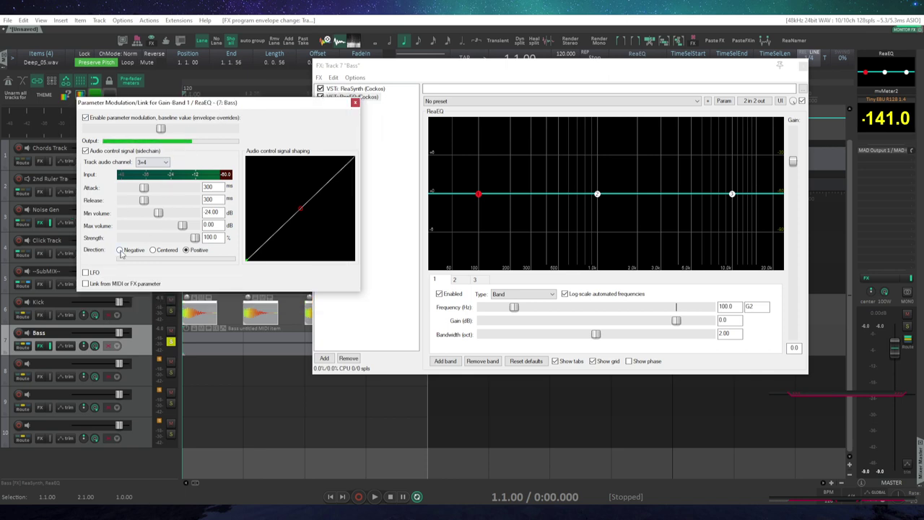
{"action": "left_click_drag", "start_coordinate": [209, 106], "coordinate": [159, 107]}
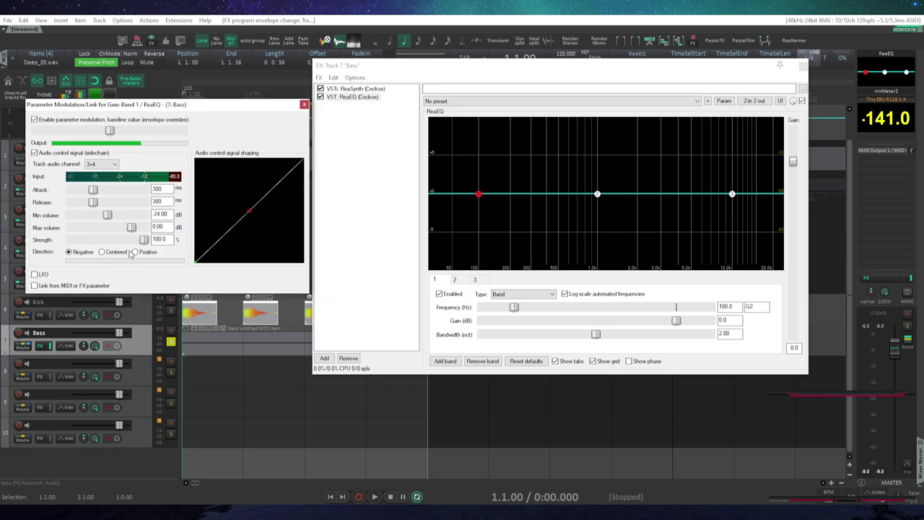
{"action": "key", "text": "space"}
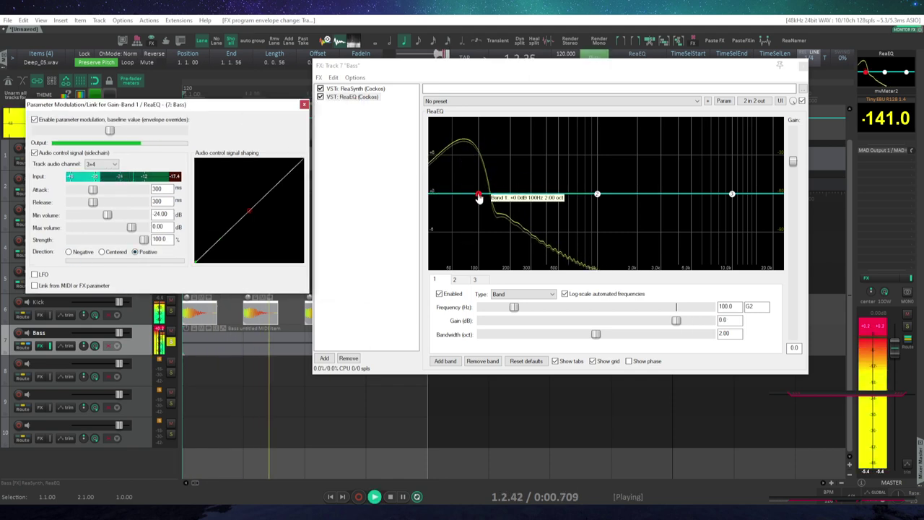
{"action": "left_click", "coordinate": [68, 251]}
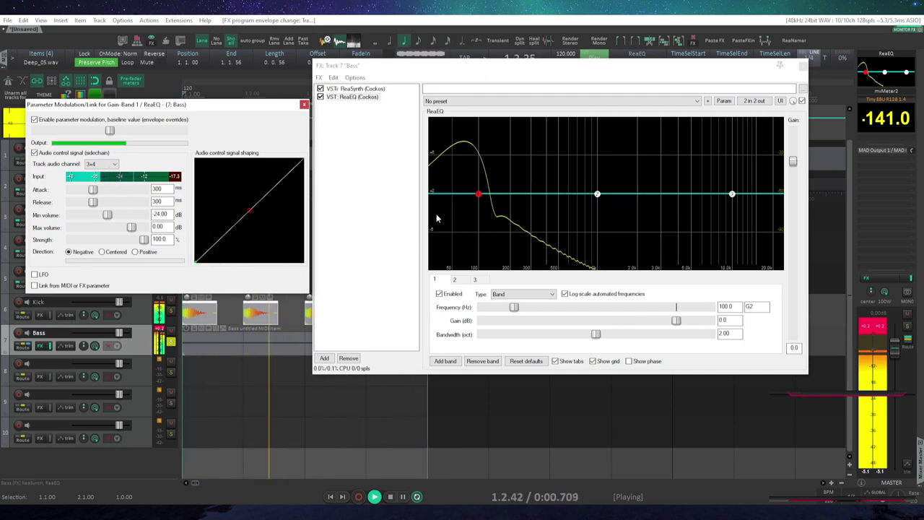
Set the sidechain attack to 133 ms, release to 200 ms and minimum volume to -16.51 dB, with maximum volume at 0.00 dB.
{"action": "left_click_drag", "start_coordinate": [93, 190], "coordinate": [118, 220]}
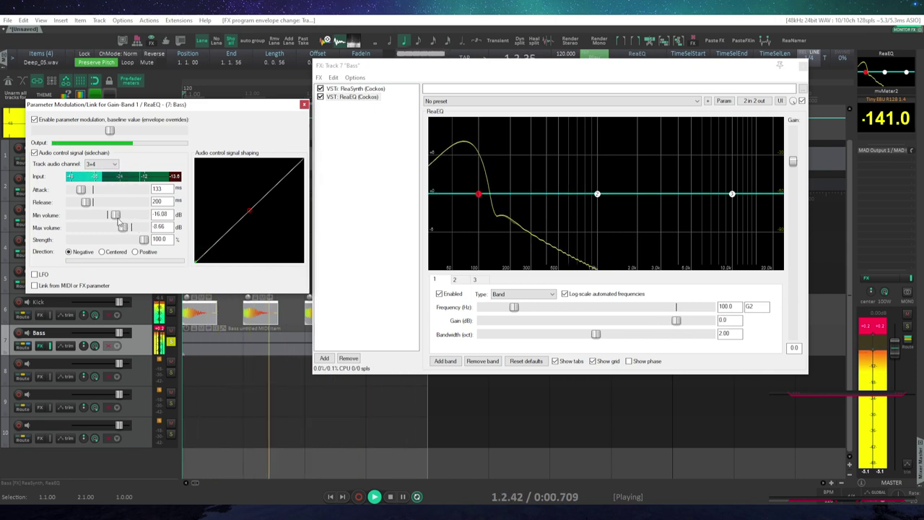
{"action": "mouse_move", "coordinate": [132, 228]}
{"action": "left_mouse_down"}
{"action": "mouse_move", "coordinate": [89, 215]}
{"action": "mouse_move", "coordinate": [115, 221]}
{"action": "left_mouse_up"}
{"action": "double_click", "coordinate": [113, 227]}
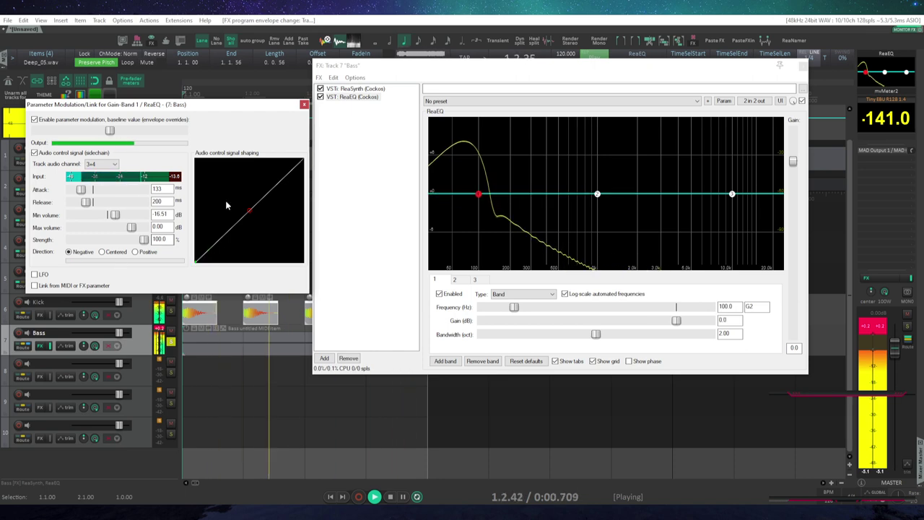
Close the modulation window, unsolo the Bass track, play the loop with the kick, and close the FX window.
{"action": "left_click", "coordinate": [304, 104]}
{"action": "key", "text": "space"}
{"action": "left_click", "coordinate": [171, 341]}
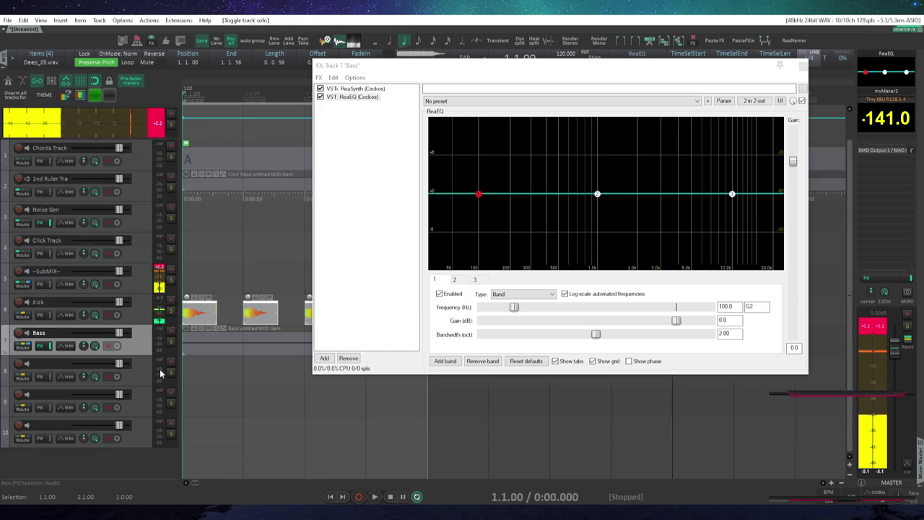
{"action": "key", "text": "space"}
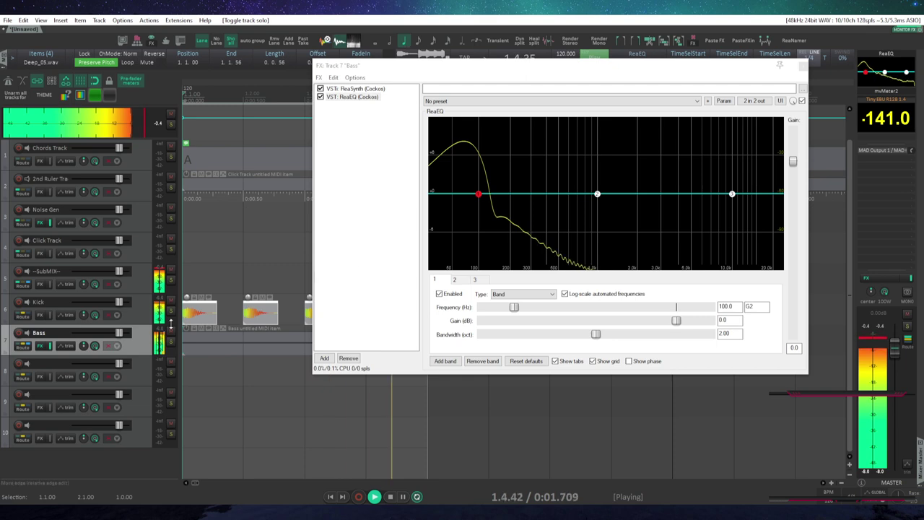
{"action": "key", "text": "Escape"}
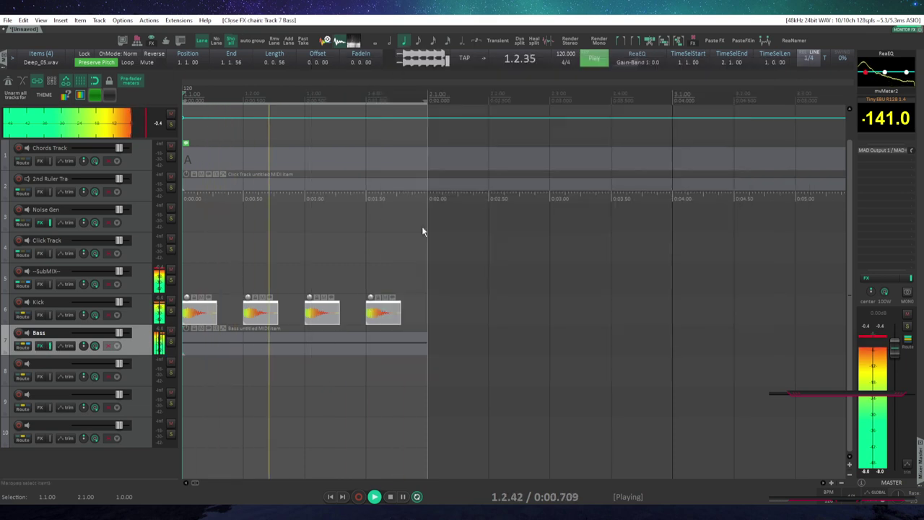
Stop playback and reopen the parameter modulation settings for ReaEQ band 1 gain on the Bass track.
{"action": "left_click", "coordinate": [43, 345]}
{"action": "key", "text": "space"}
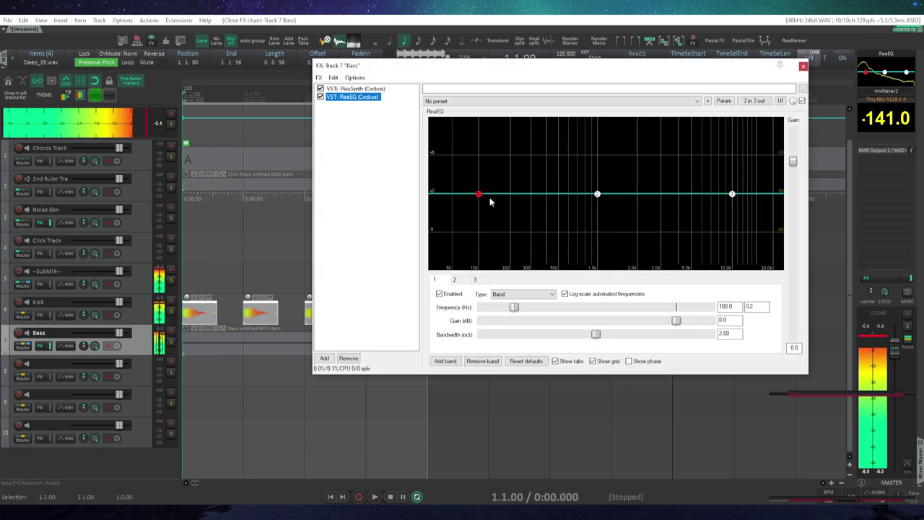
{"action": "left_click", "coordinate": [678, 320]}
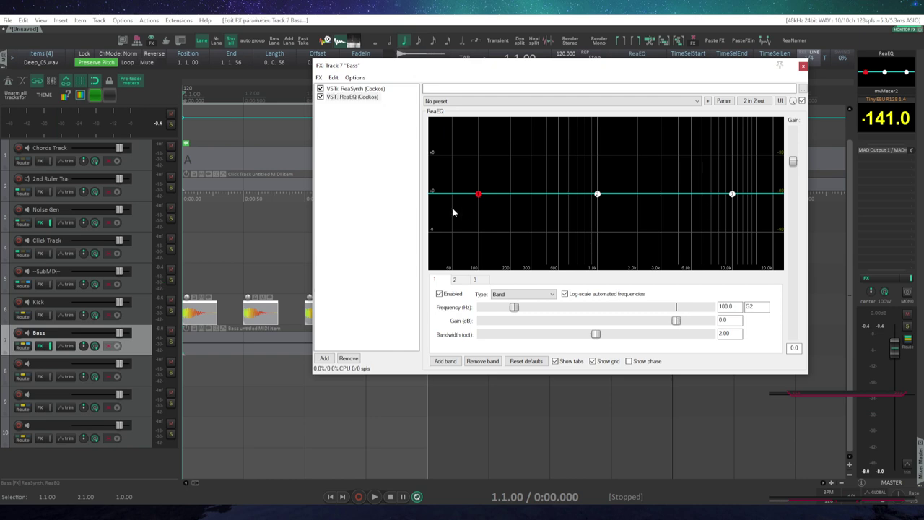
{"action": "left_click", "coordinate": [723, 100]}
{"action": "left_click", "coordinate": [755, 146]}
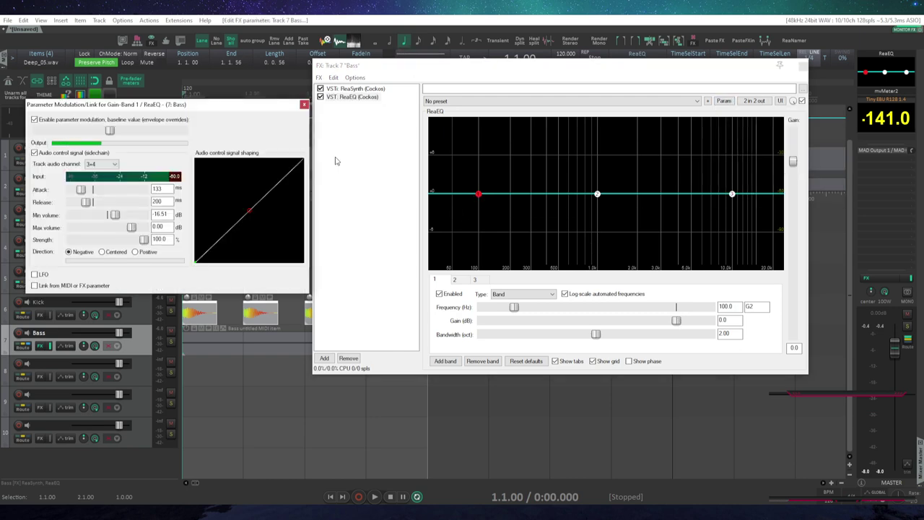
Lower the sidechain minimum volume to -21.84 dB while the loop plays, and stop playback.
{"action": "key", "text": "space"}
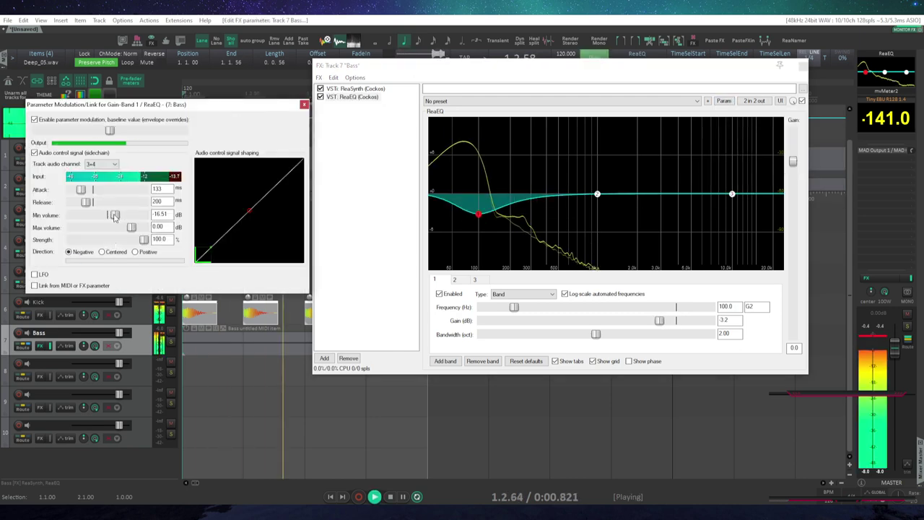
{"action": "left_click_drag", "start_coordinate": [115, 216], "coordinate": [114, 218]}
{"action": "key", "text": "space"}
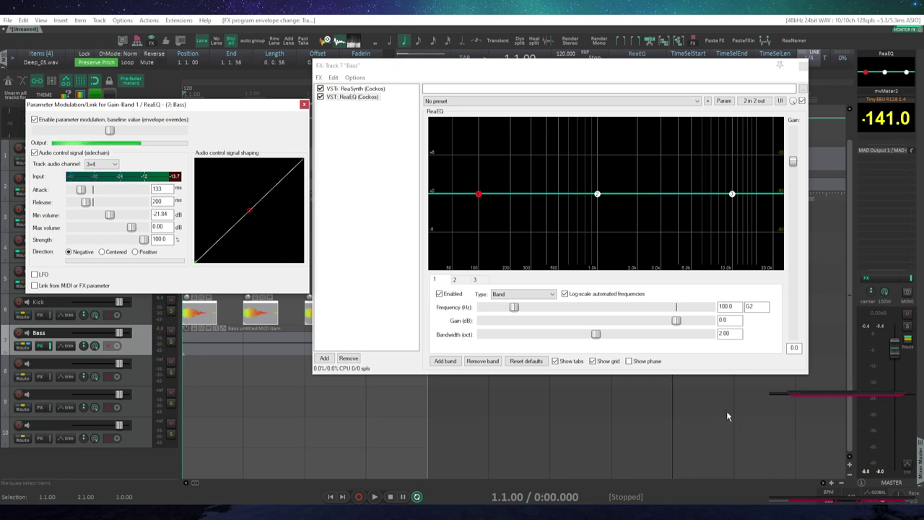
Open the Windows calculator and divide 60000 by 120 to get the beat length in milliseconds.
{"action": "key", "text": "super"}
{"action": "type", "text": "calc"}
{"action": "key", "text": "Return"}
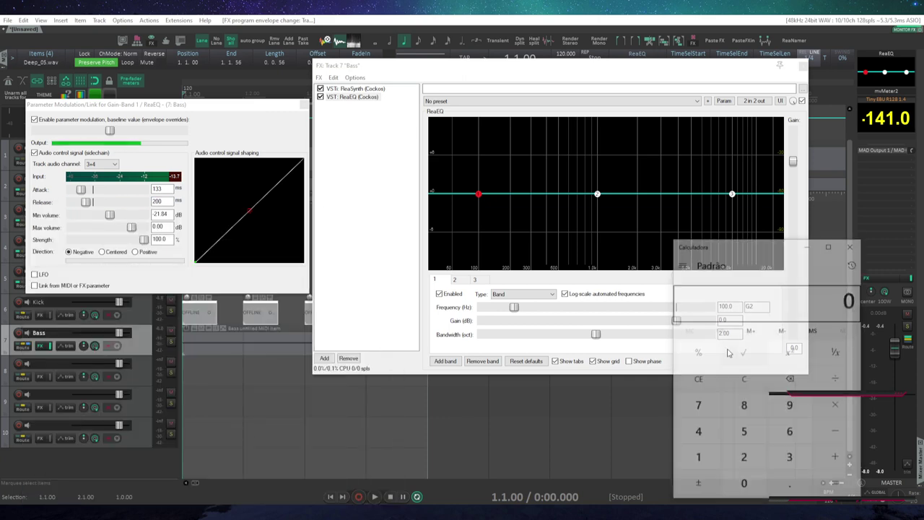
{"action": "type", "text": "60000/"}
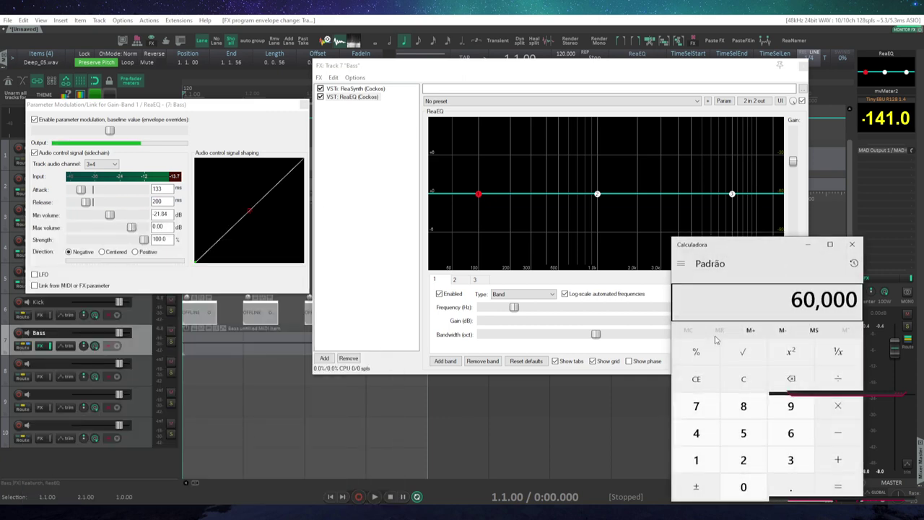
{"action": "type", "text": "120"}
{"action": "key", "text": "Return"}
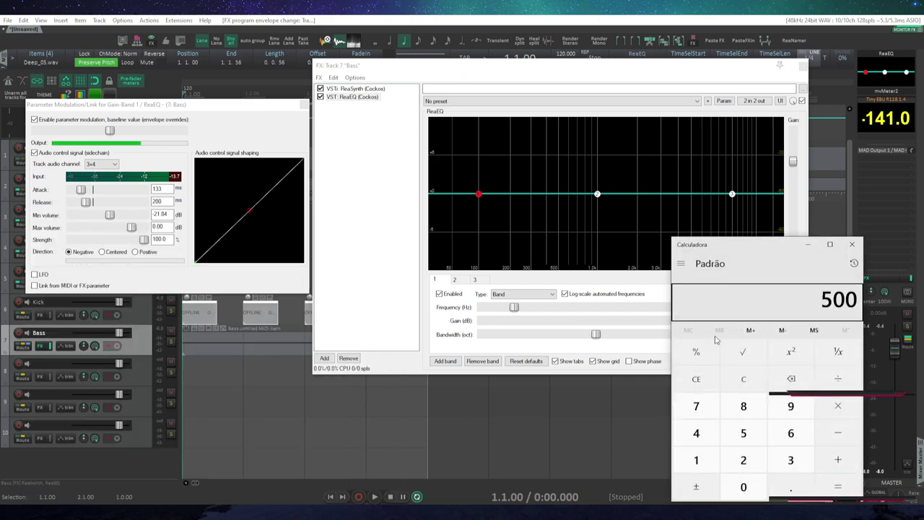
Halve the calculated beat length repeatedly, double it back up, close the calculator, and select the sidechain release value.
{"action": "left_click_drag", "start_coordinate": [752, 246], "coordinate": [504, 182]}
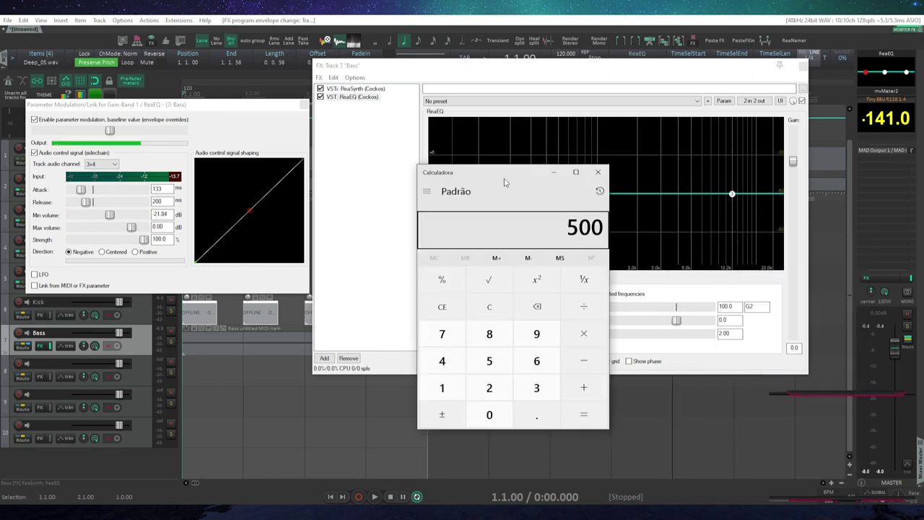
{"action": "type", "text": "/2"}
{"action": "key", "text": "Return"}
{"action": "key", "text": "Return"}
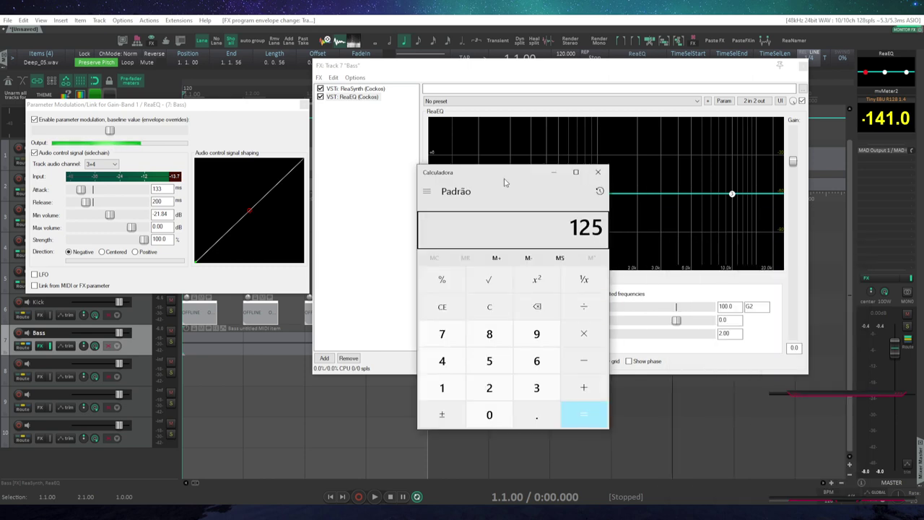
{"action": "type", "text": "2"}
{"action": "key", "text": "Return"}
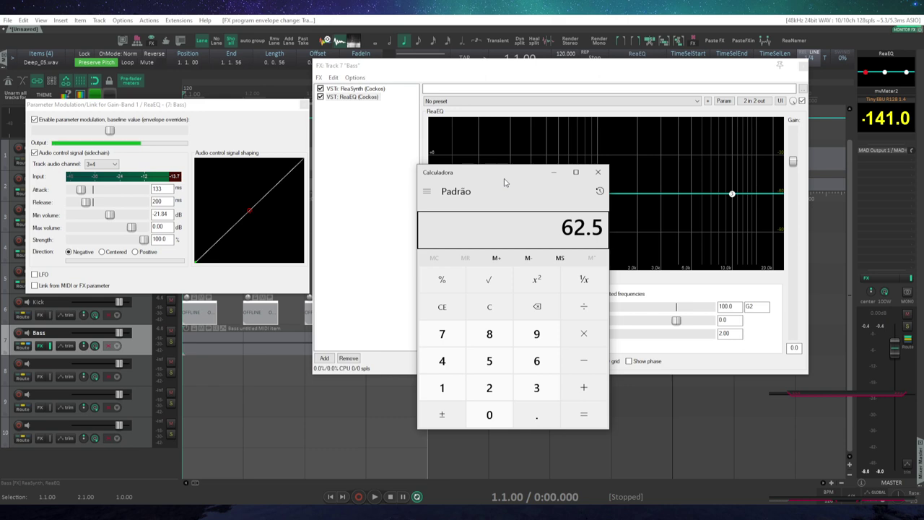
{"action": "type", "text": "*2"}
{"action": "key", "text": "Return"}
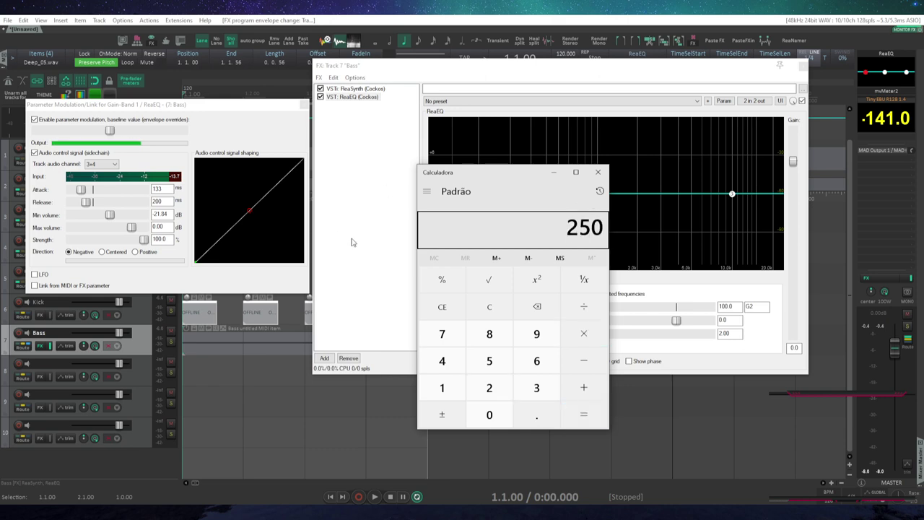
{"action": "left_click", "coordinate": [598, 172]}
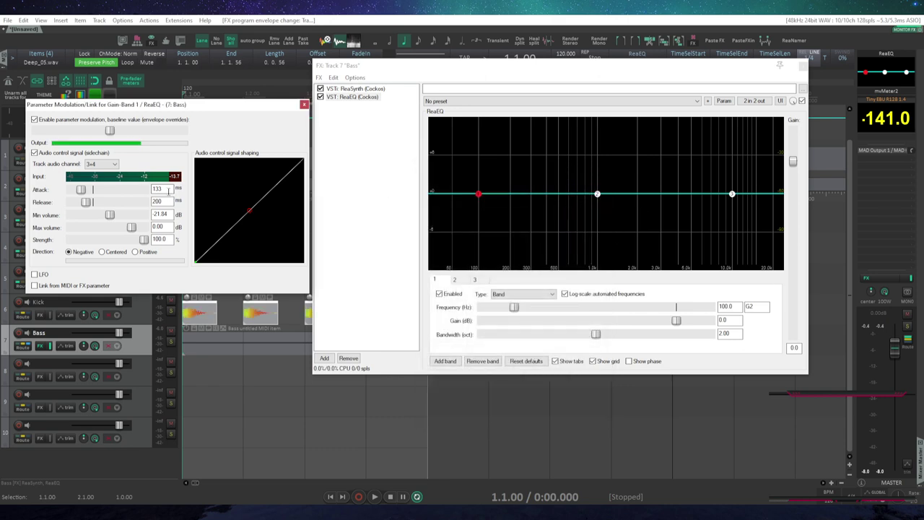
{"action": "key", "text": "Tab"}
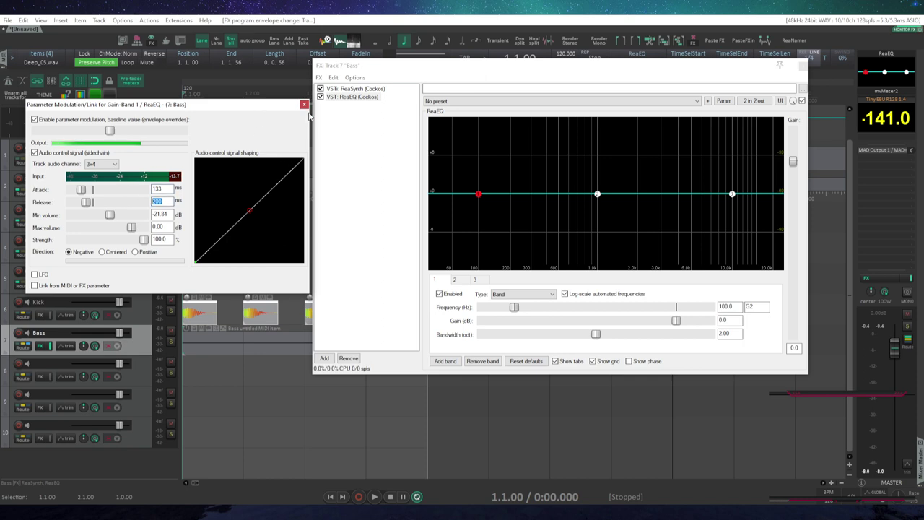